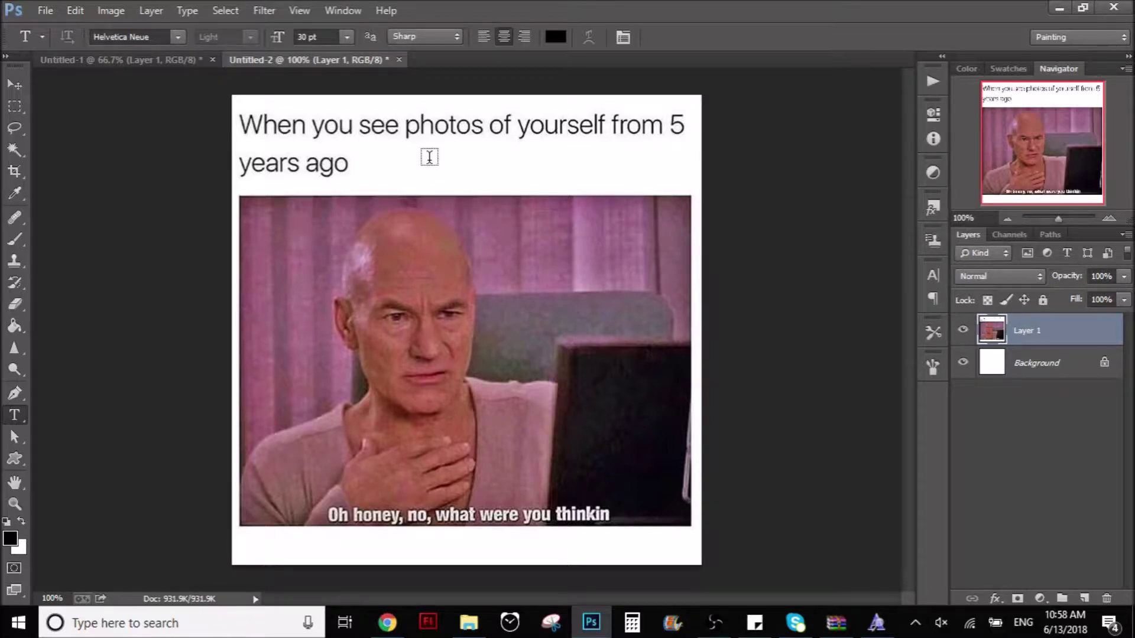
# - Switch to the Move tool and hide Layer 1 so only the white background shows
pyautogui.click(21, 86)
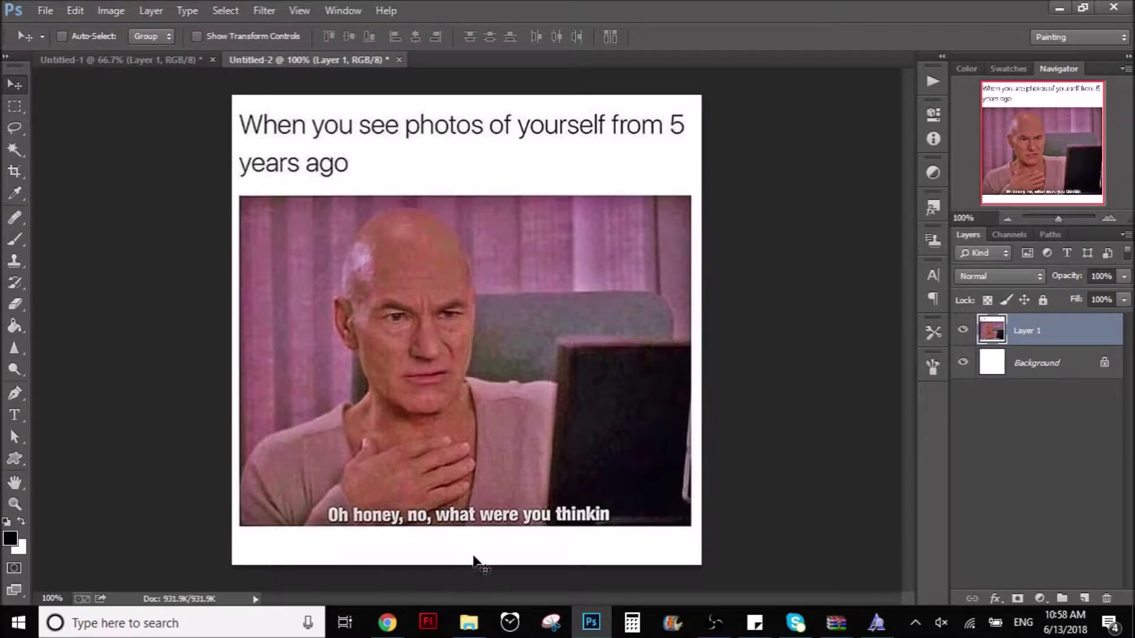
pyautogui.click(961, 329)
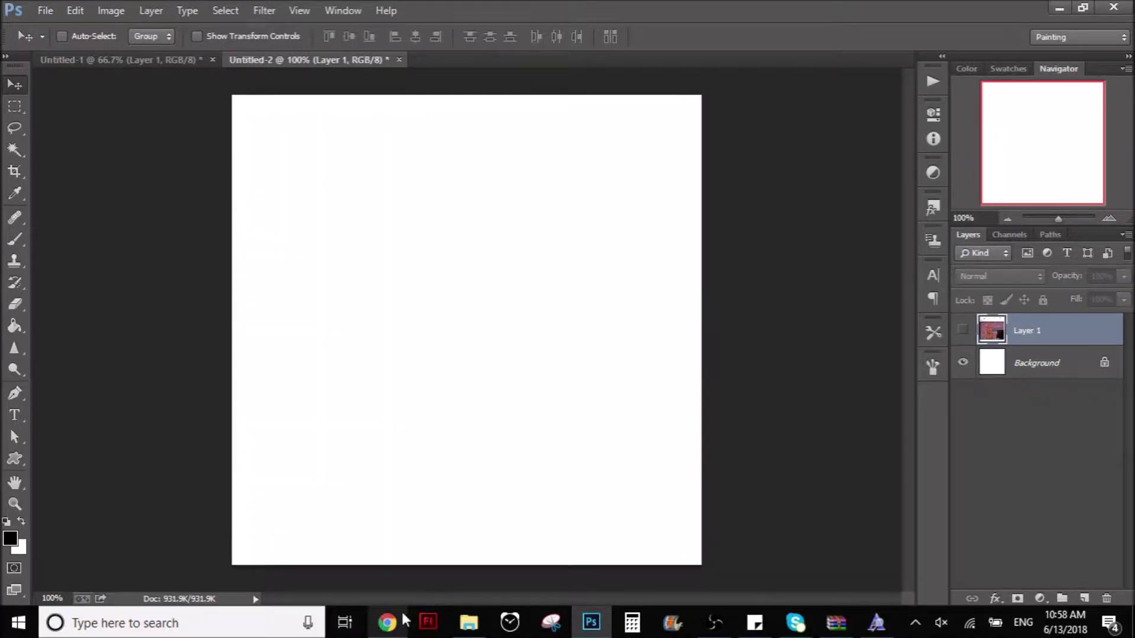
# - In the browser, go back to the Google results and follow the 'helvetica neue light' correction
pyautogui.click(388, 622)
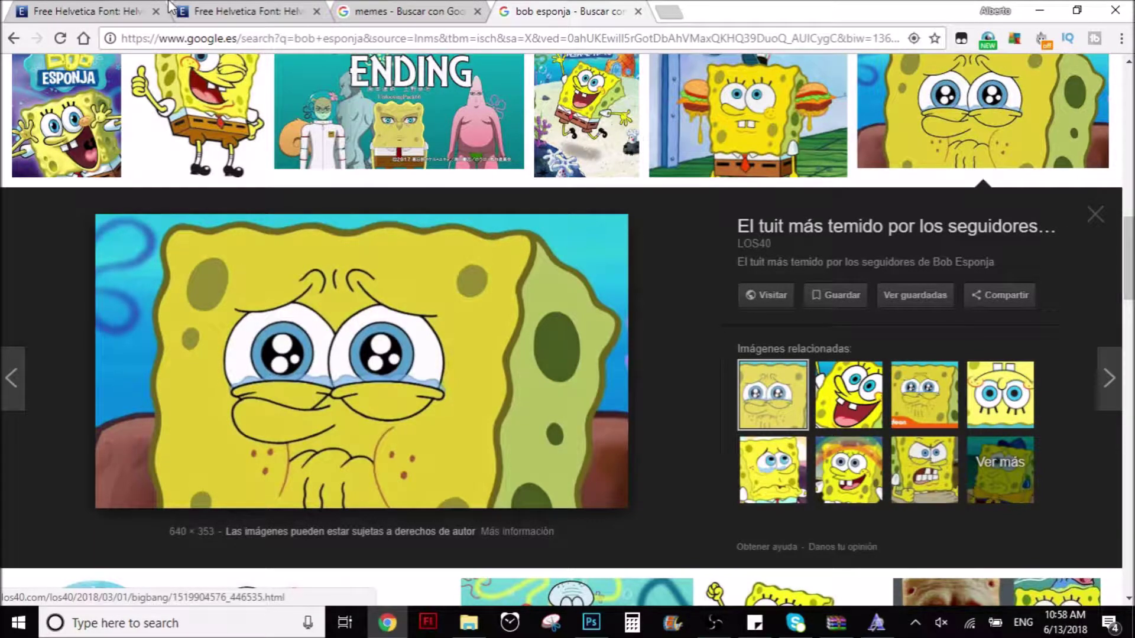
pyautogui.click(106, 7)
pyautogui.scroll(15, 299, 139)
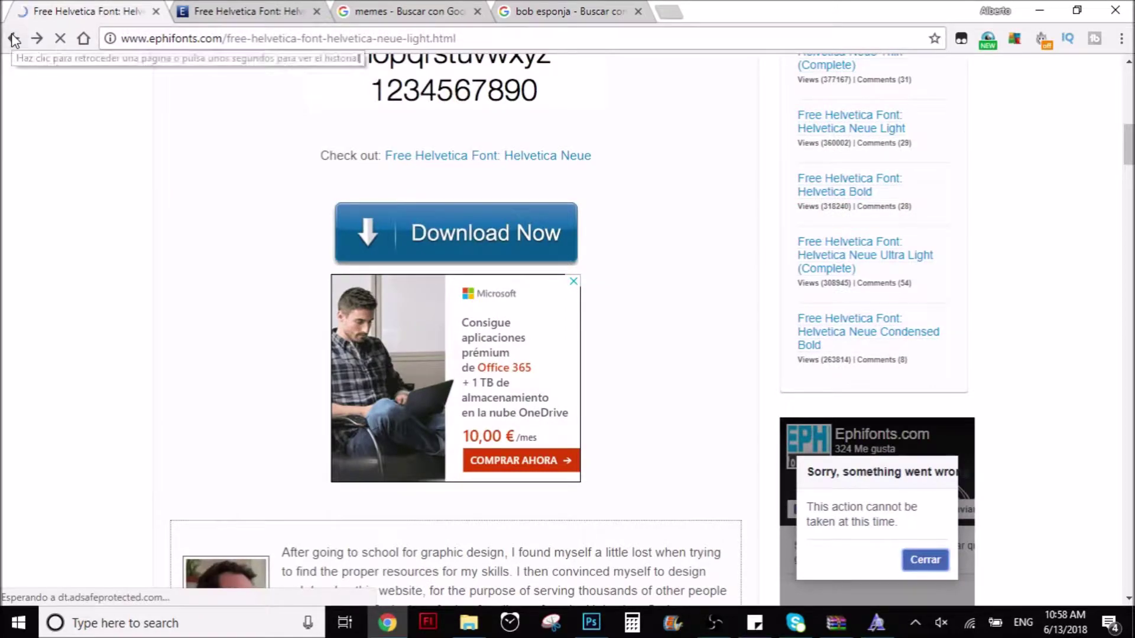
pyautogui.click(15, 39)
pyautogui.moveTo(329, 83); pyautogui.dragTo(115, 102)
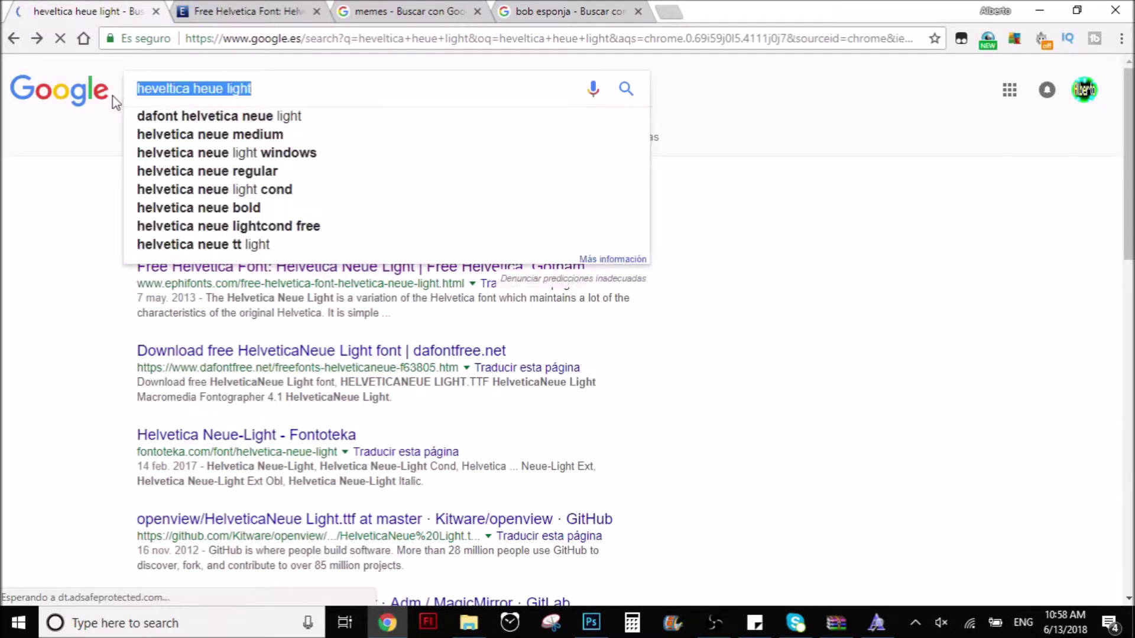
pyautogui.click(739, 268)
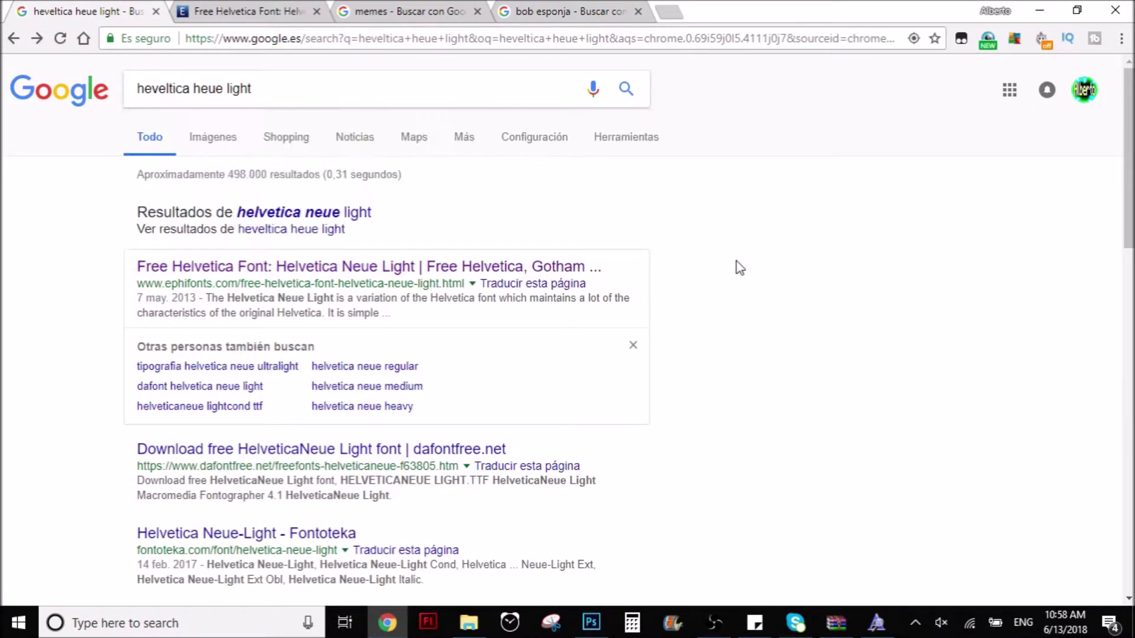
pyautogui.click(282, 214)
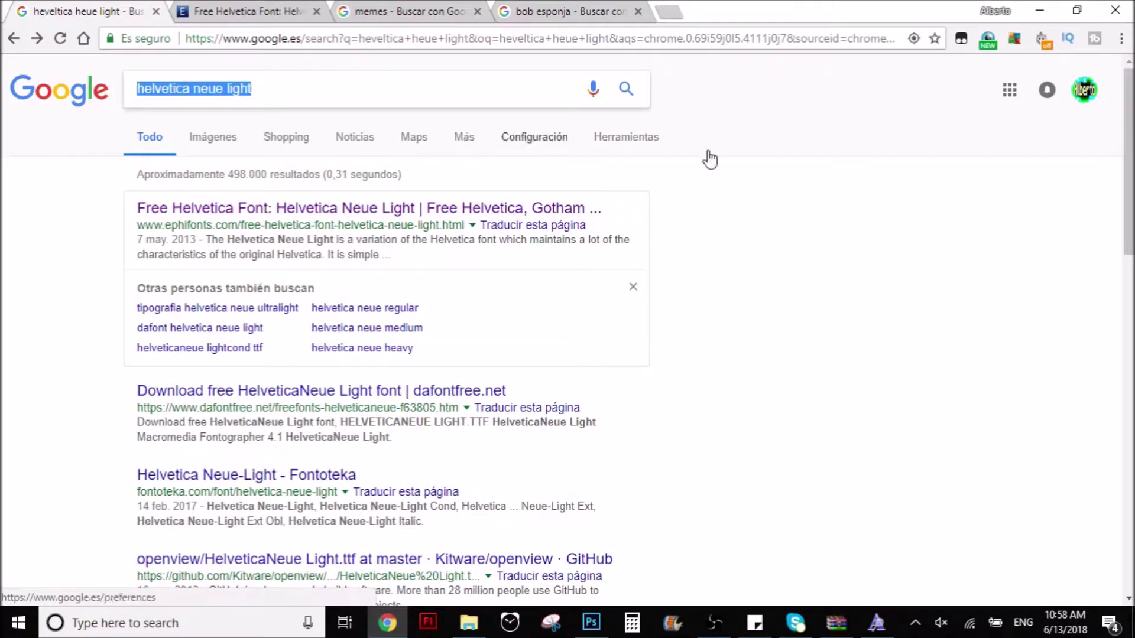
# - Re-search 'helvetica neue light' and open the ephifonts Helvetica Neue Light result
pyautogui.click(257, 90)
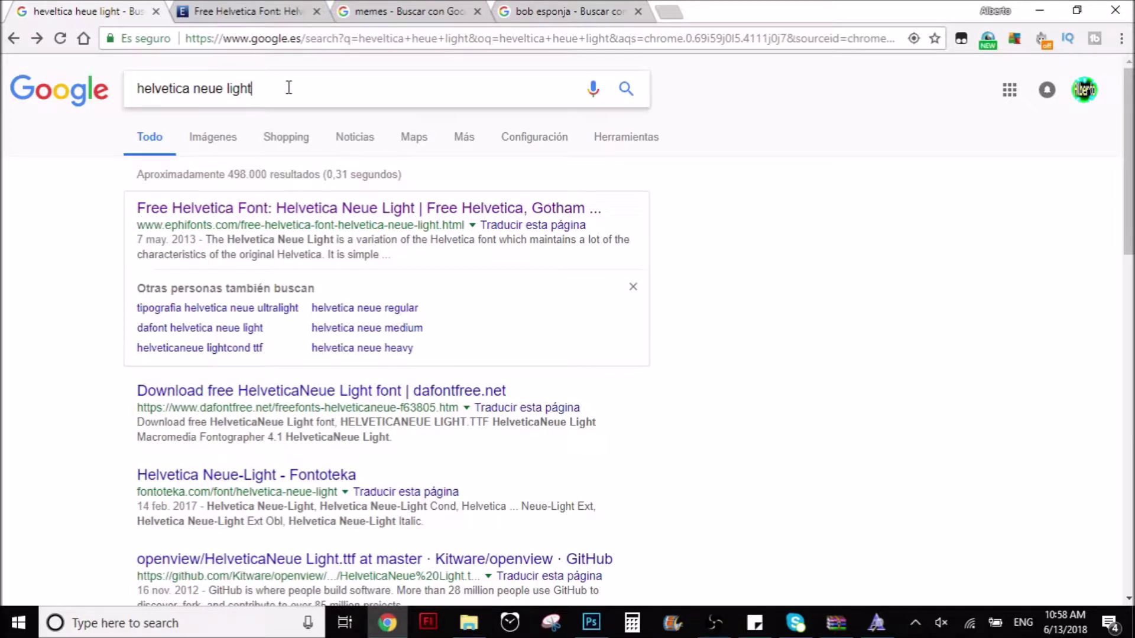
pyautogui.moveTo(288, 88); pyautogui.dragTo(105, 114)
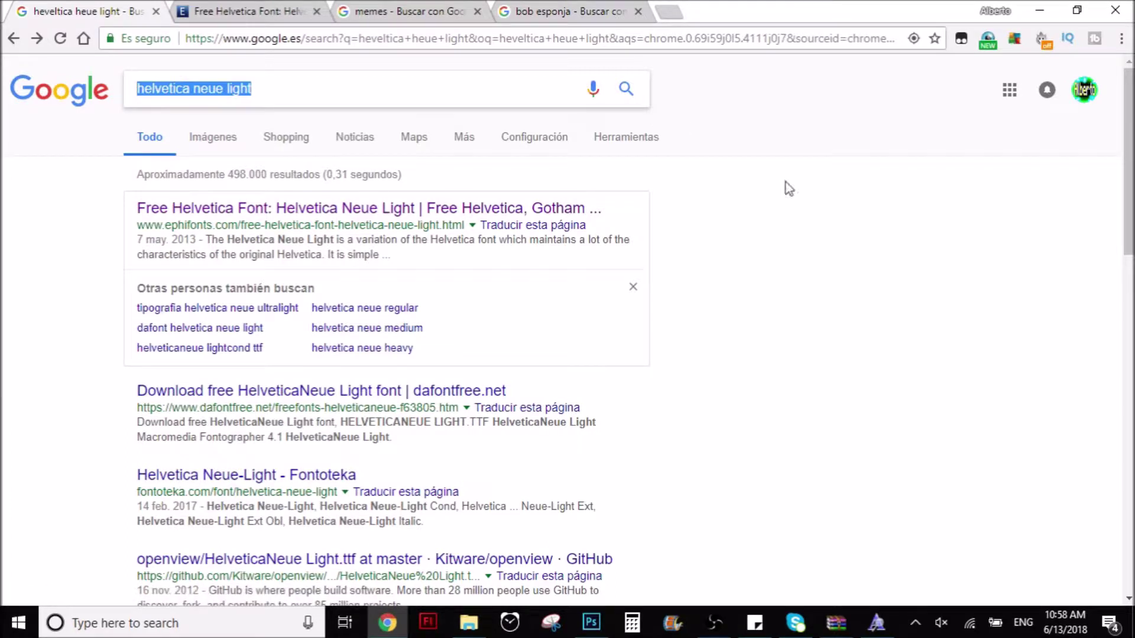
pyautogui.click(891, 265)
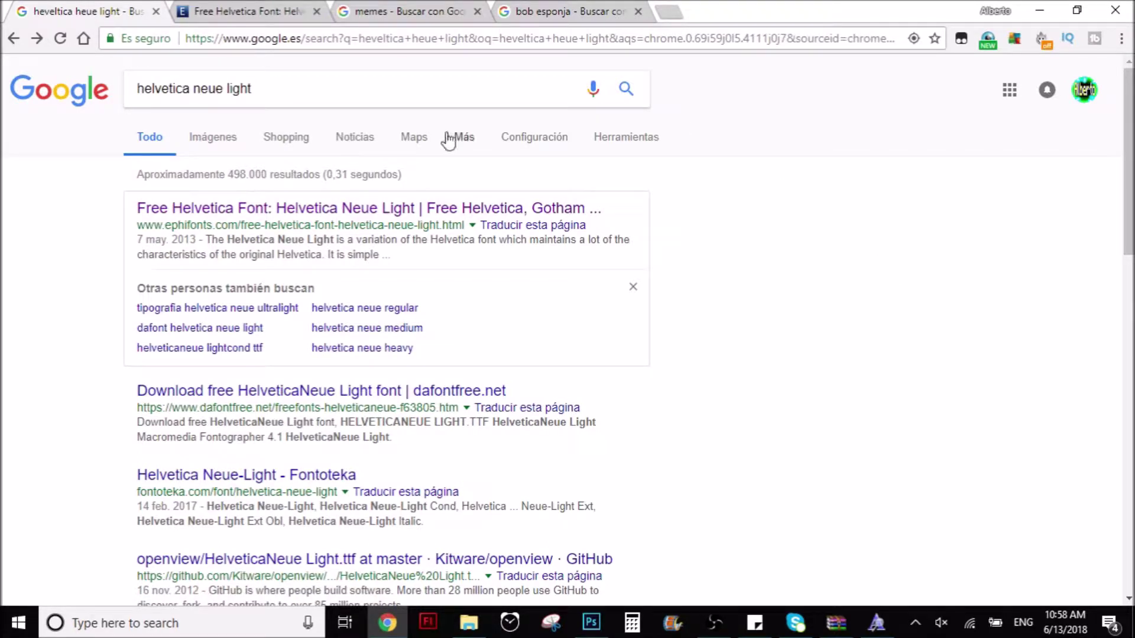
pyautogui.tripleClick(298, 94)
pyautogui.press('Return')
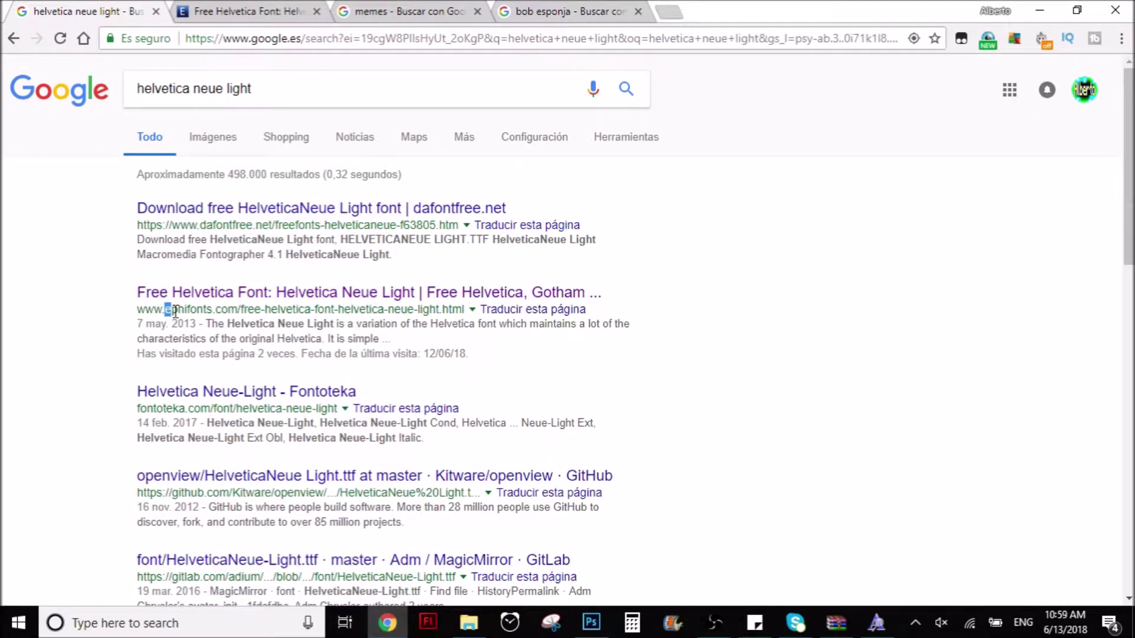
pyautogui.moveTo(166, 310); pyautogui.dragTo(178, 312)
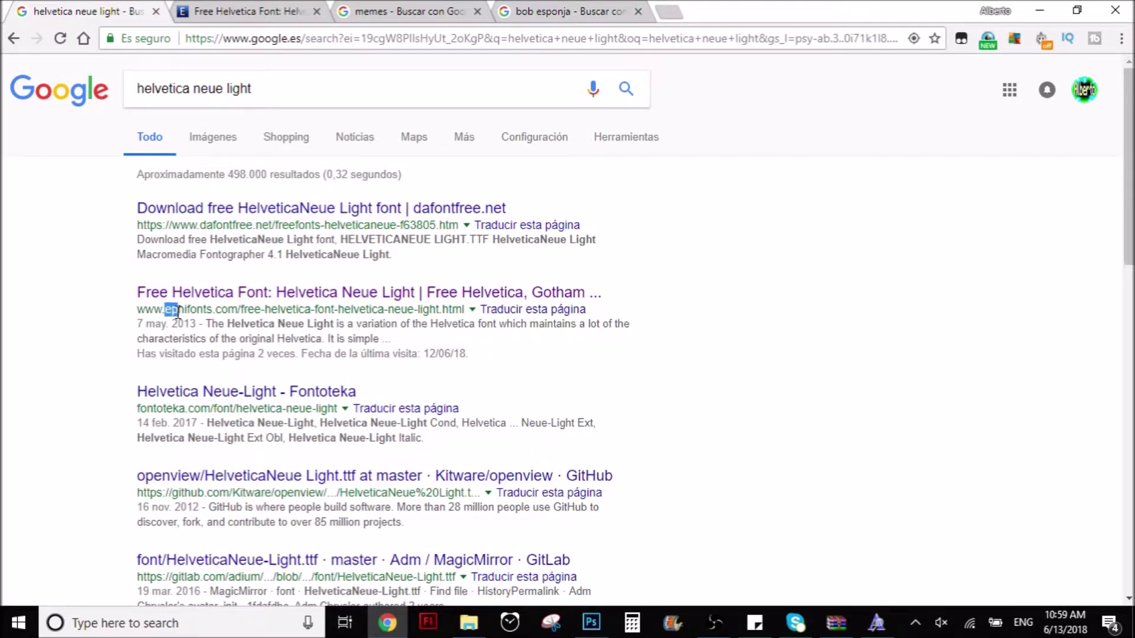
pyautogui.click(209, 293)
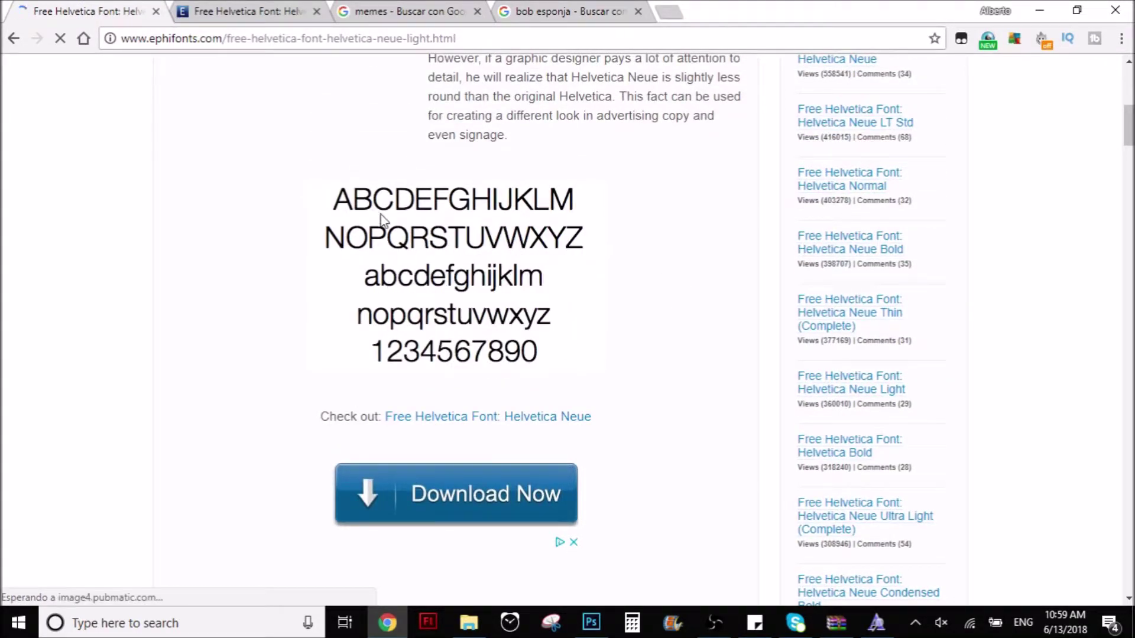
# - Download the Helvetica Neue Light zip from ephifonts.com and open it
pyautogui.scroll(-7, 662, 370)
pyautogui.scroll(12, 663, 371)
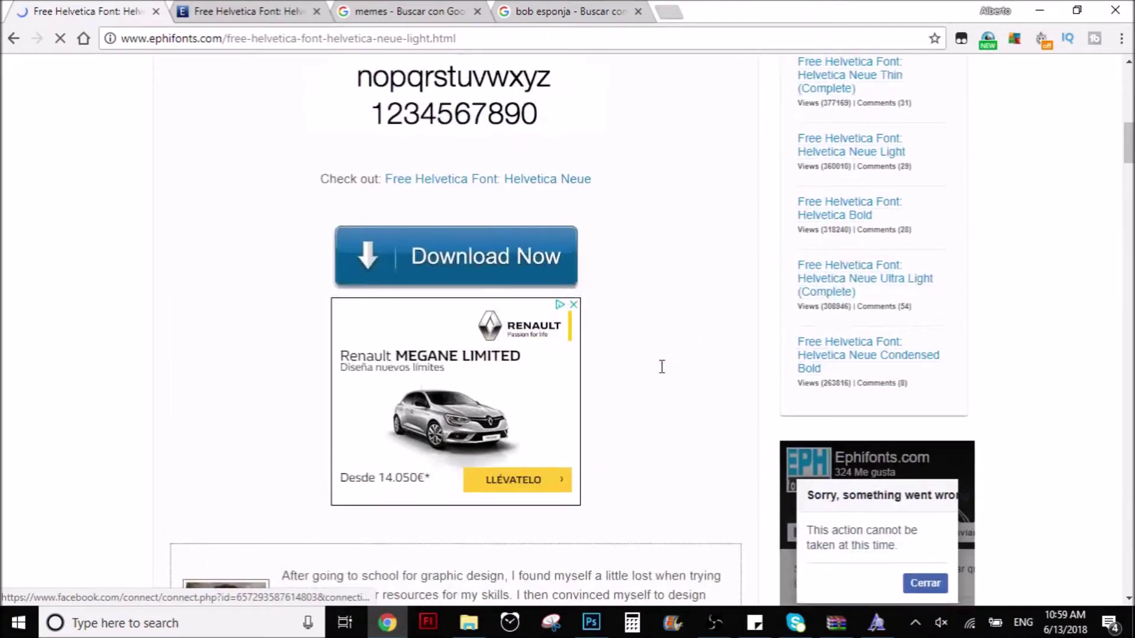
pyautogui.scroll(-3, 641, 368)
pyautogui.scroll(1, 640, 368)
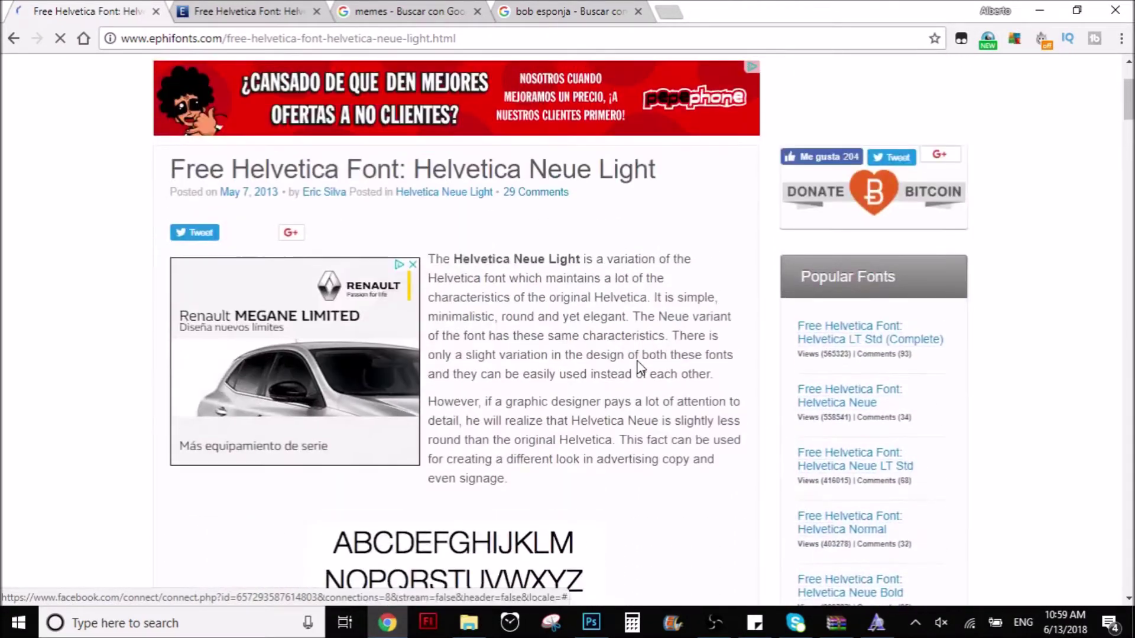
pyautogui.scroll(-6, 639, 360)
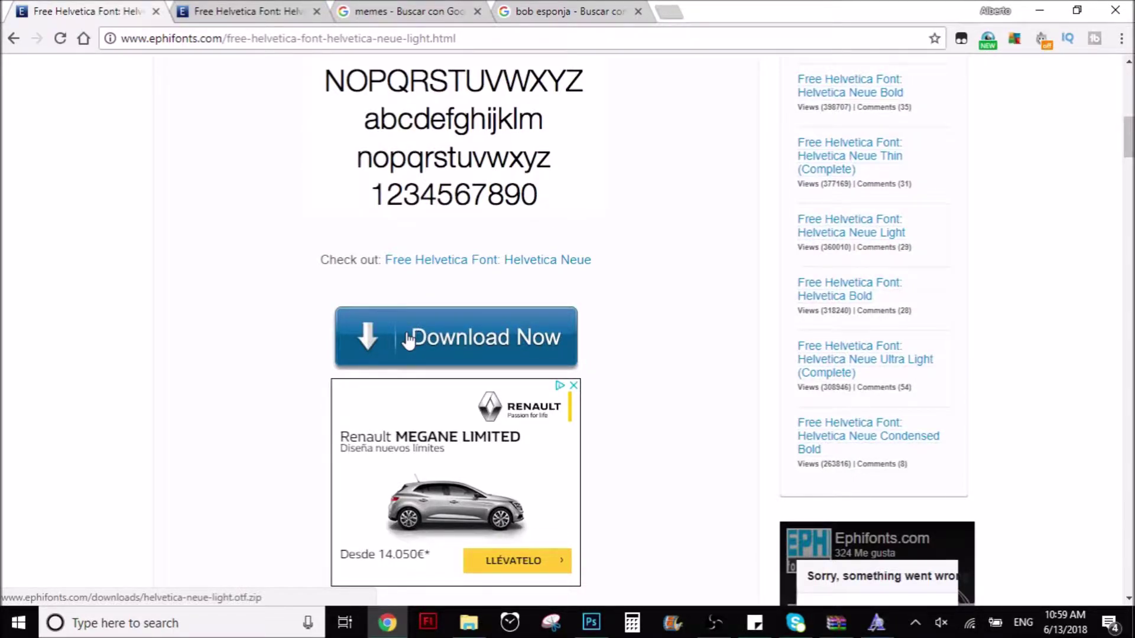
pyautogui.click(443, 340)
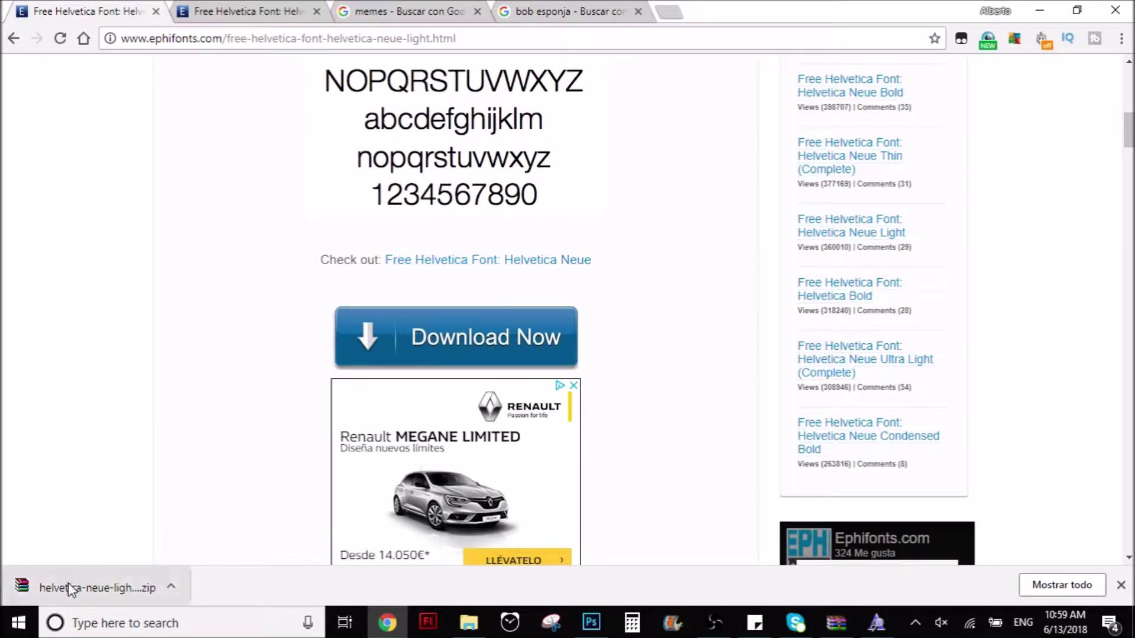
pyautogui.click(30, 586)
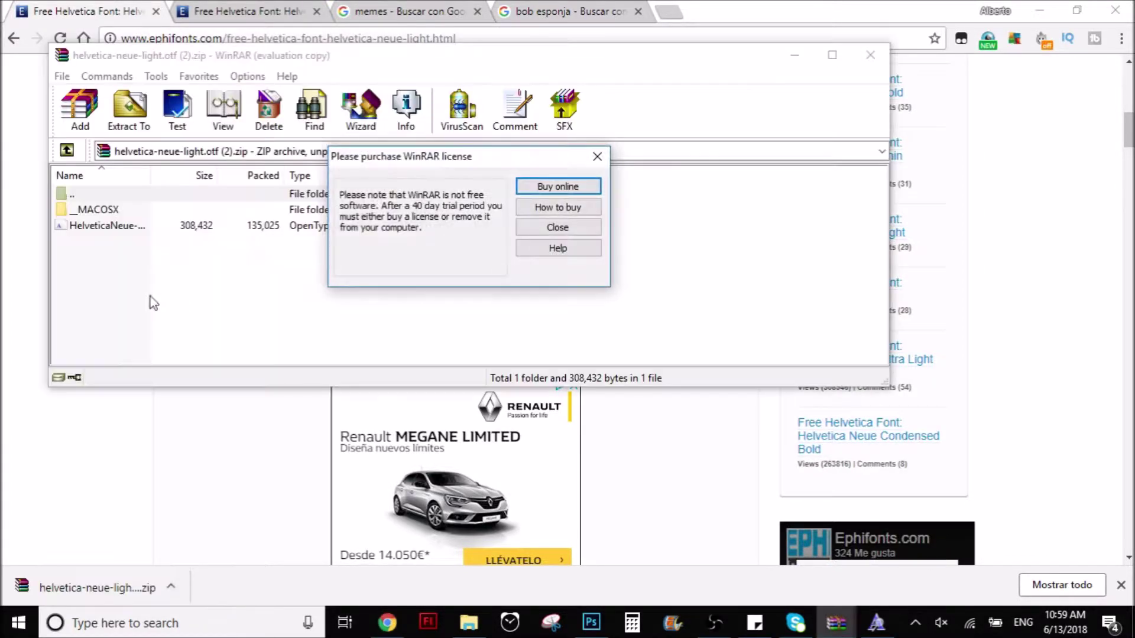
# - Dismiss the WinRAR reminder and open HelveticaNeue-Light.otf from the archive for preview
pyautogui.click(601, 157)
pyautogui.moveTo(118, 226); pyautogui.dragTo(282, 288)
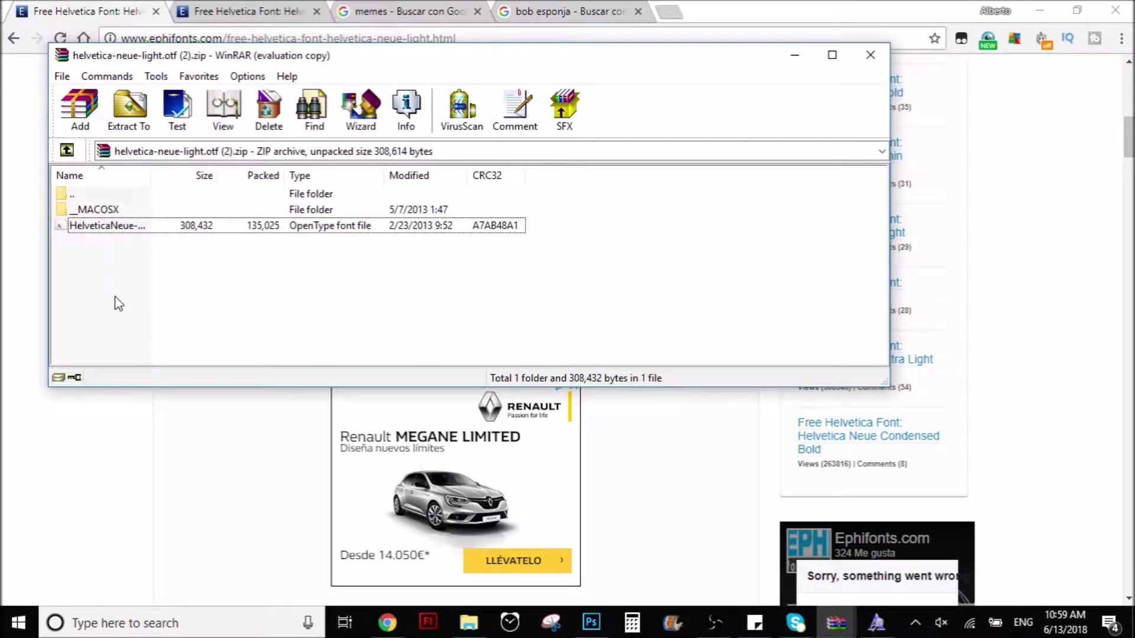
pyautogui.doubleClick(96, 231)
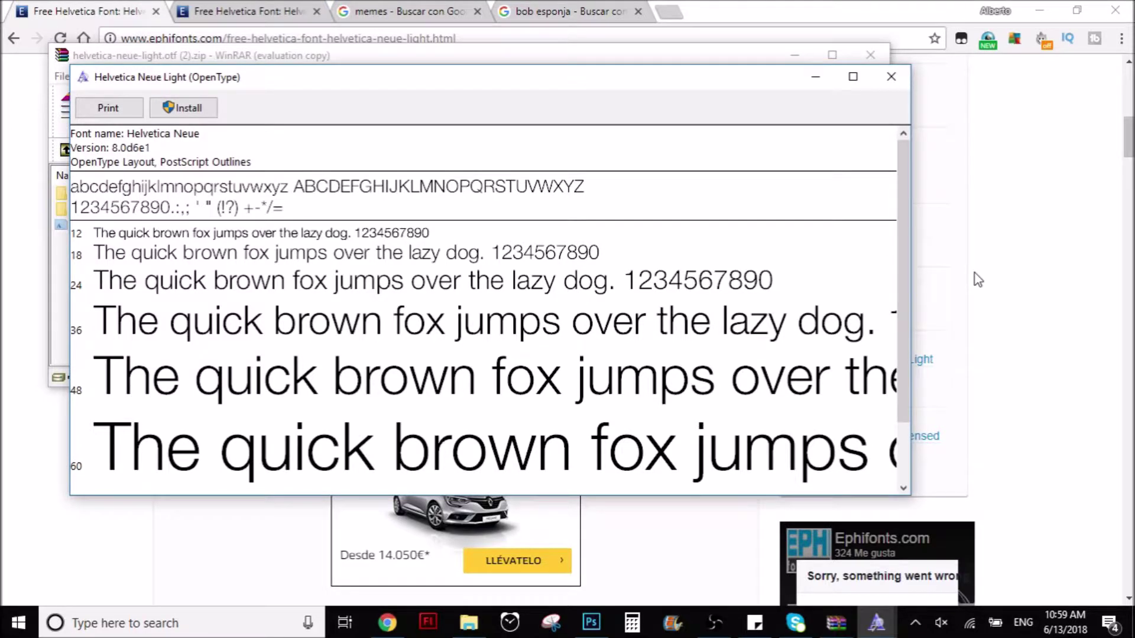
# - Look over the Helvetica Neue Light sample text and install the font
pyautogui.scroll(-1, 896, 402)
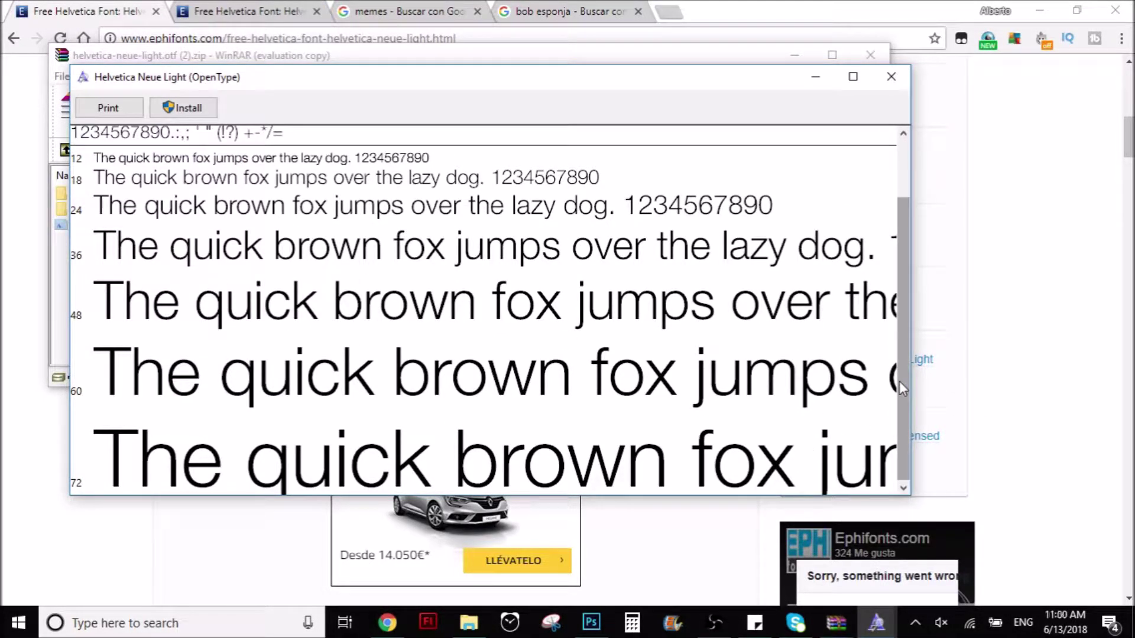
pyautogui.scroll(2, 900, 381)
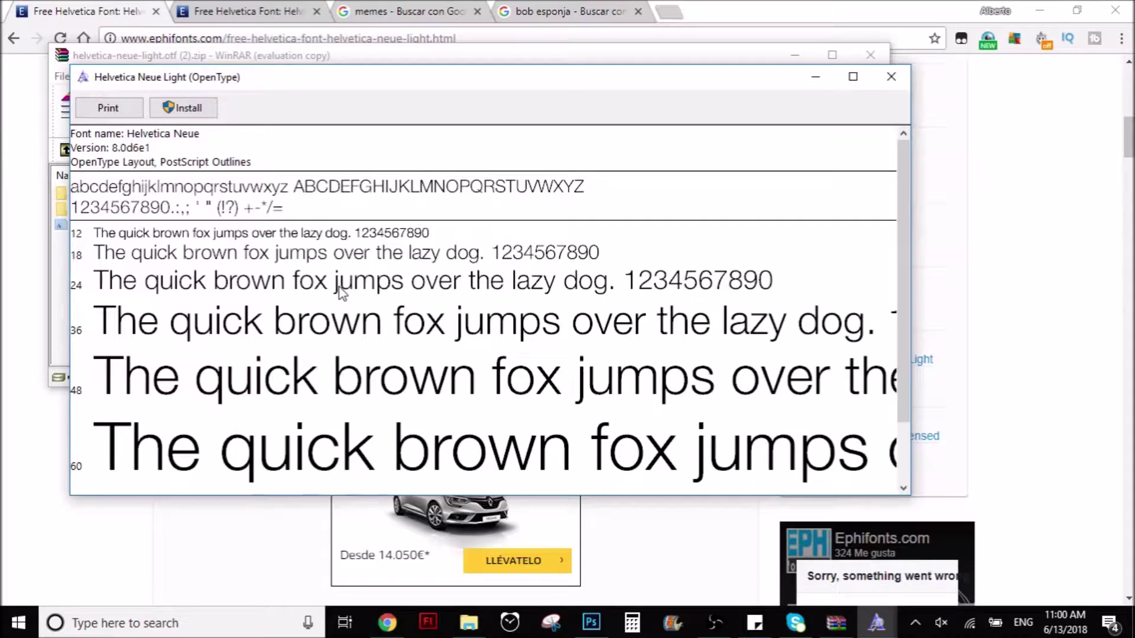
pyautogui.click(181, 110)
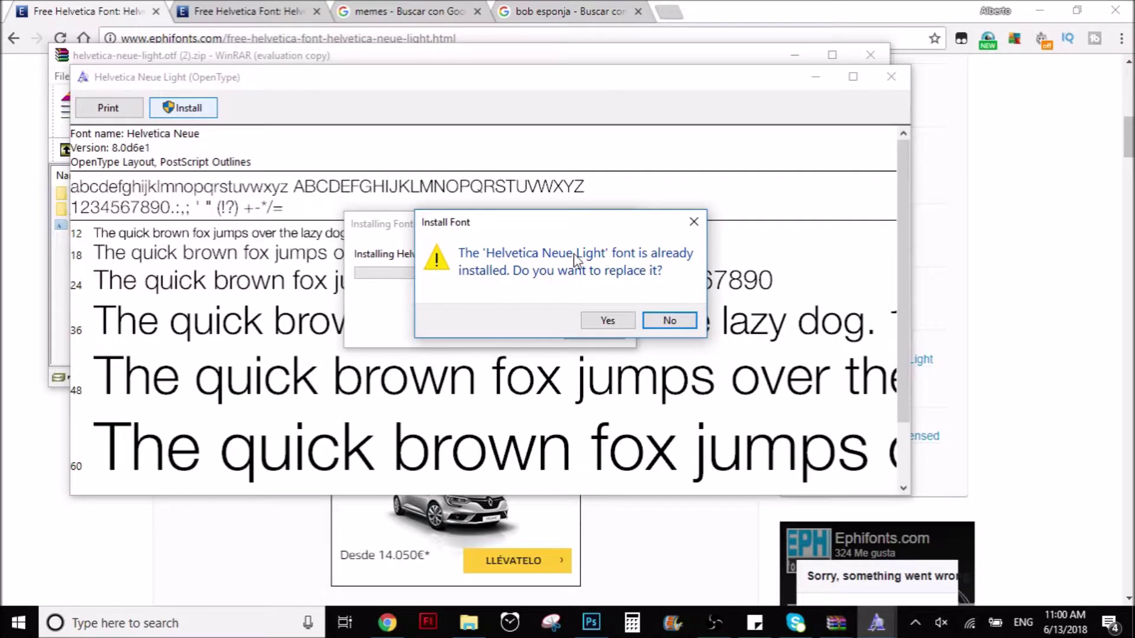
# - Keep the existing Helvetica Neue Light instead of replacing it, and return to Photoshop
pyautogui.click(668, 323)
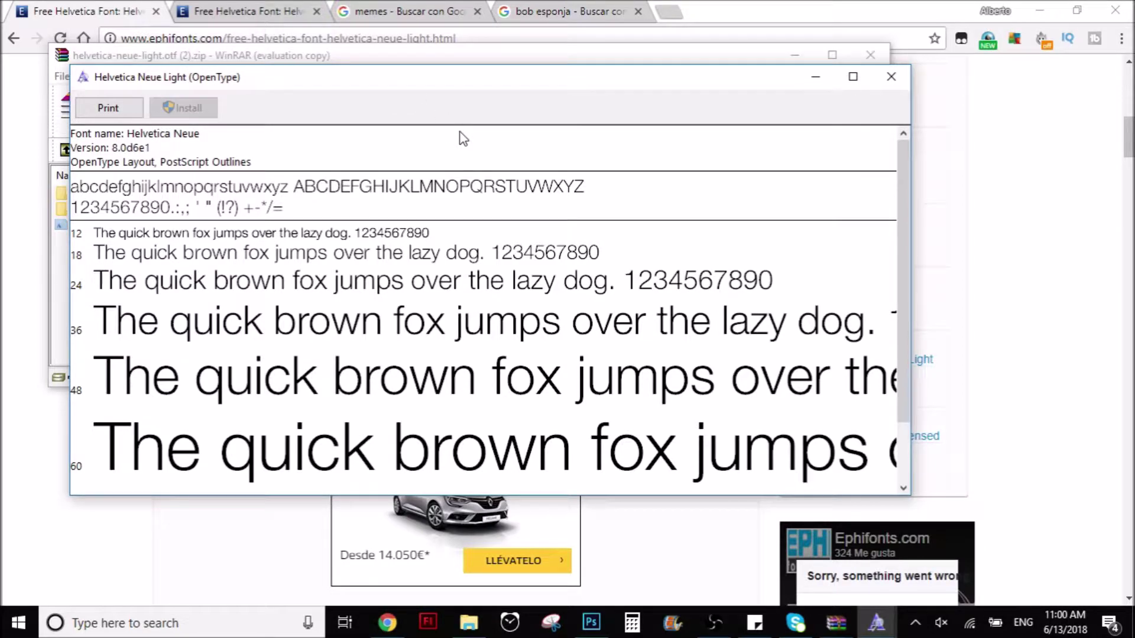
pyautogui.click(584, 620)
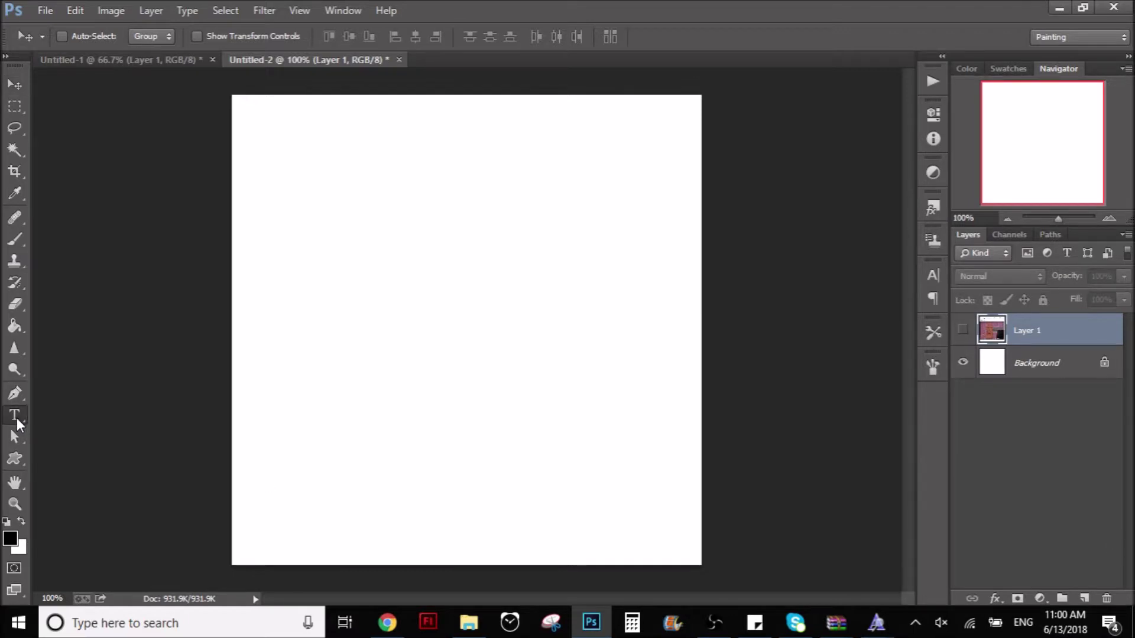
# - Add a test 'Hello everyone' text box near the top of the canvas
pyautogui.click(16, 418)
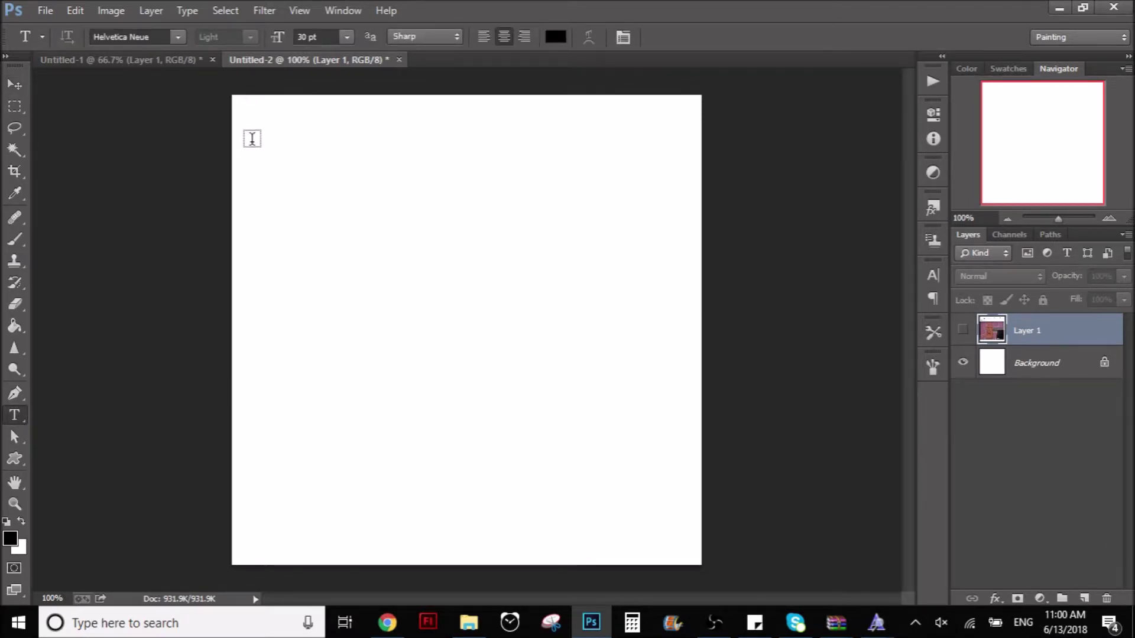
pyautogui.moveTo(253, 142); pyautogui.dragTo(685, 282)
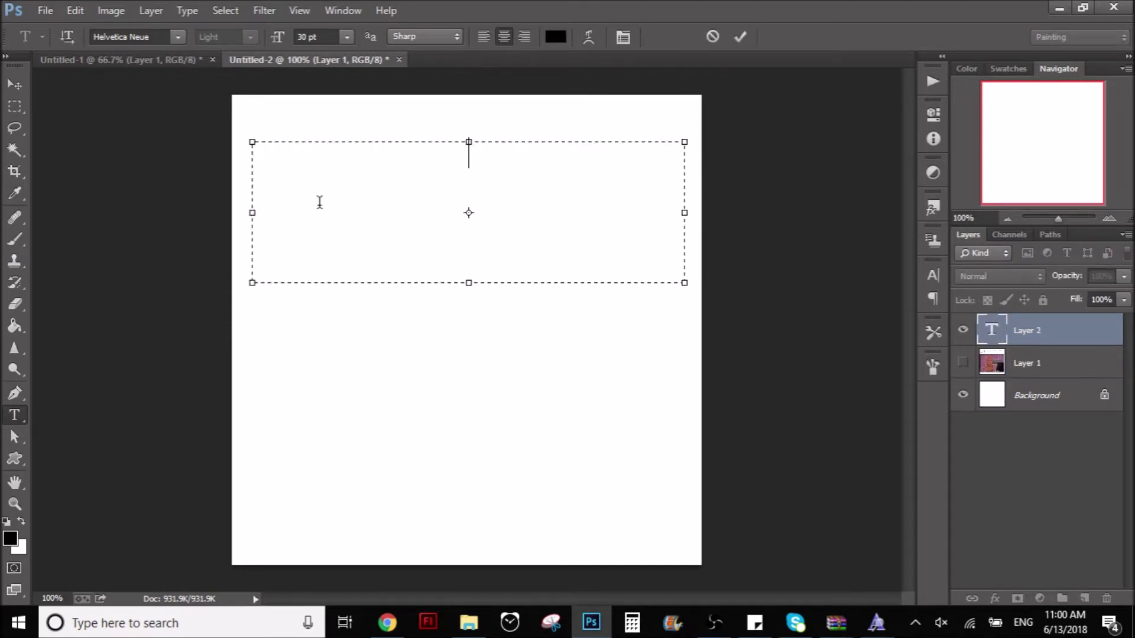
pyautogui.click(149, 32)
pyautogui.click(95, 33)
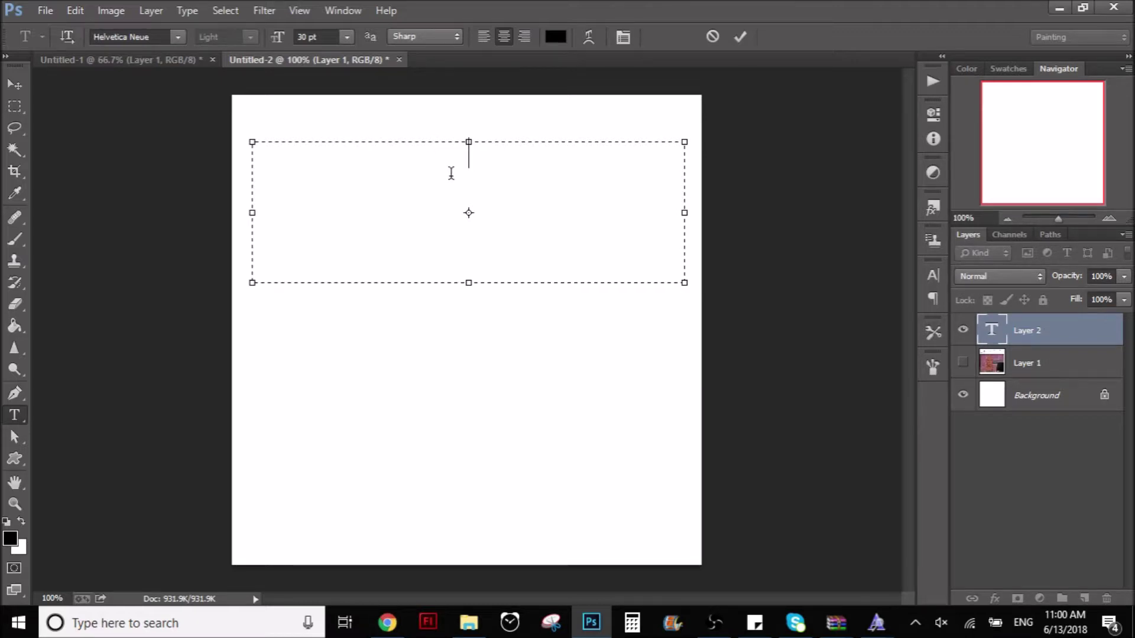
pyautogui.write('Hel')
pyautogui.press('BackSpace')
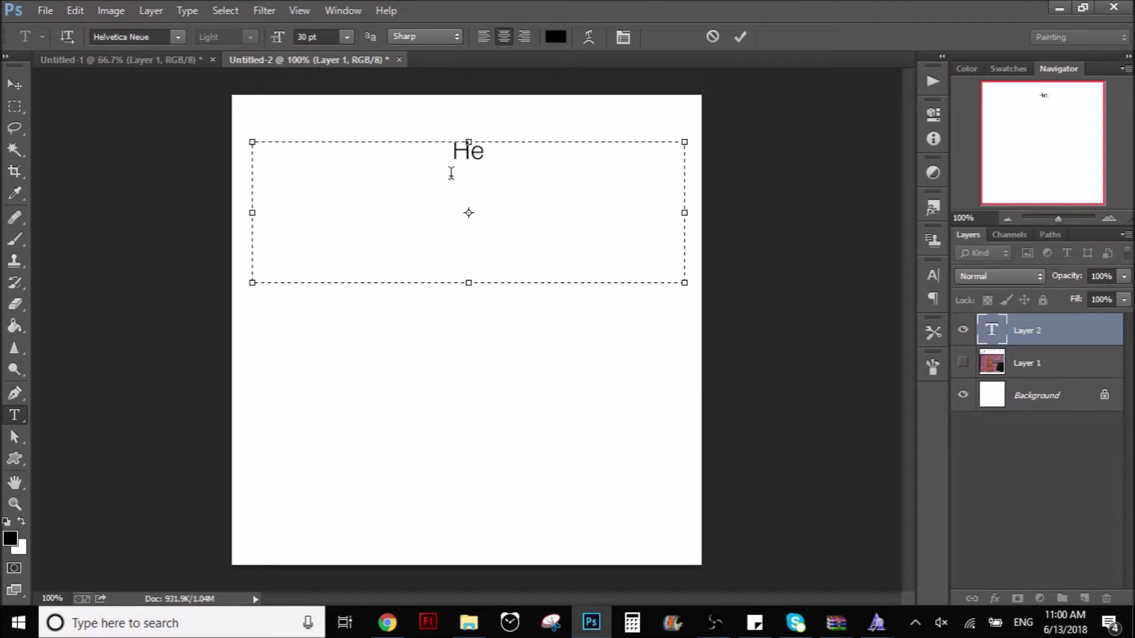
pyautogui.write('llo everyone')
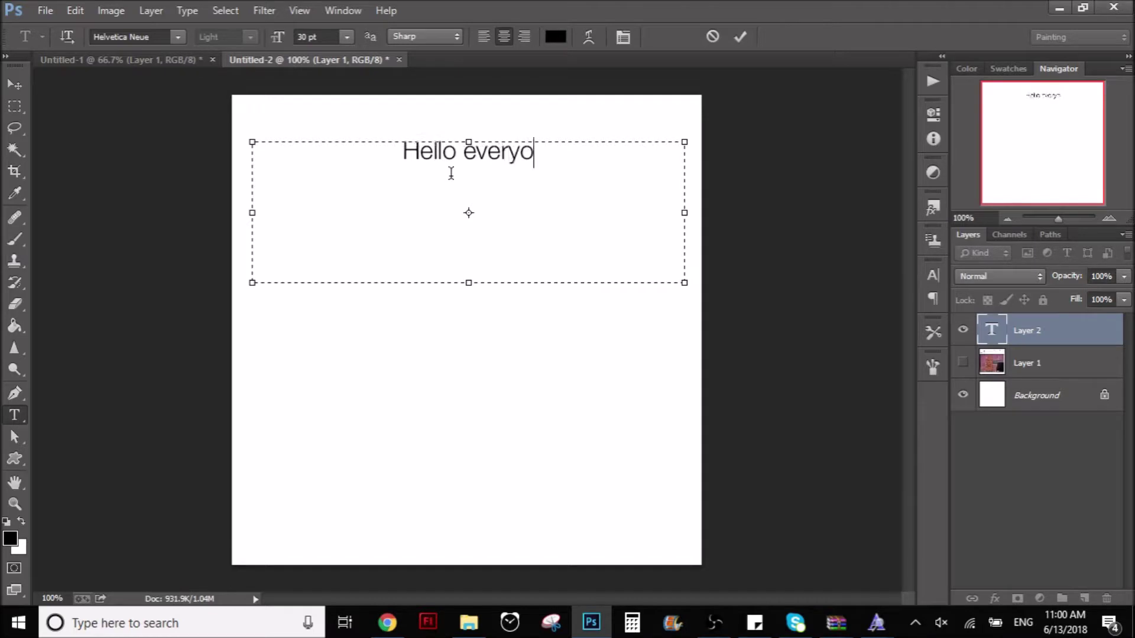
pyautogui.click(1071, 334)
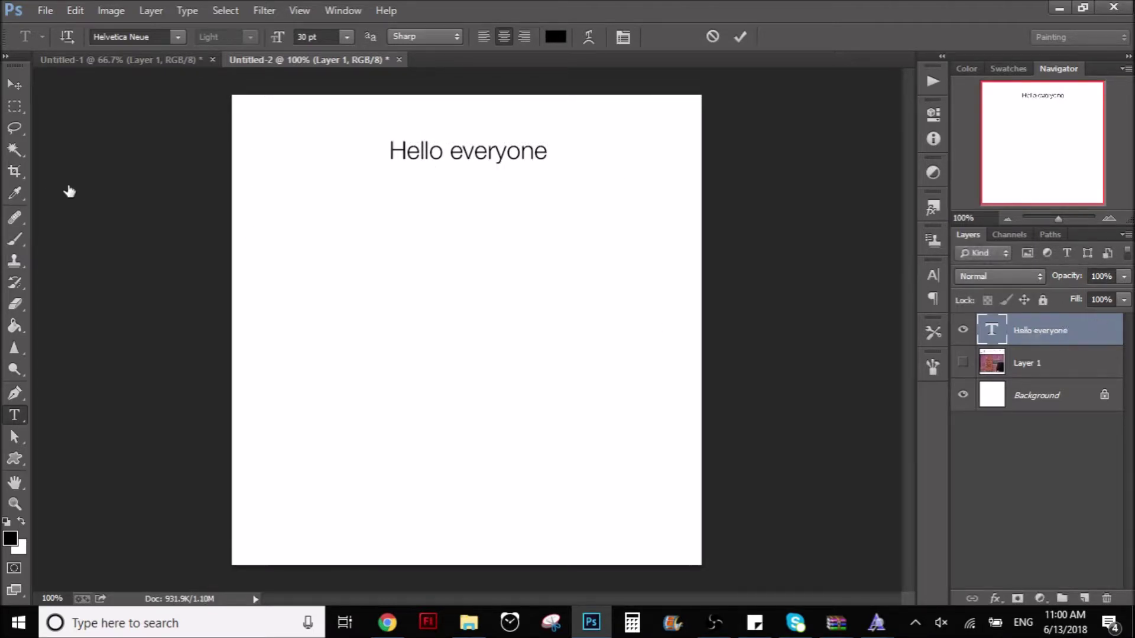
# - Delete the test text layer and add a new empty Layer 2
pyautogui.click(15, 85)
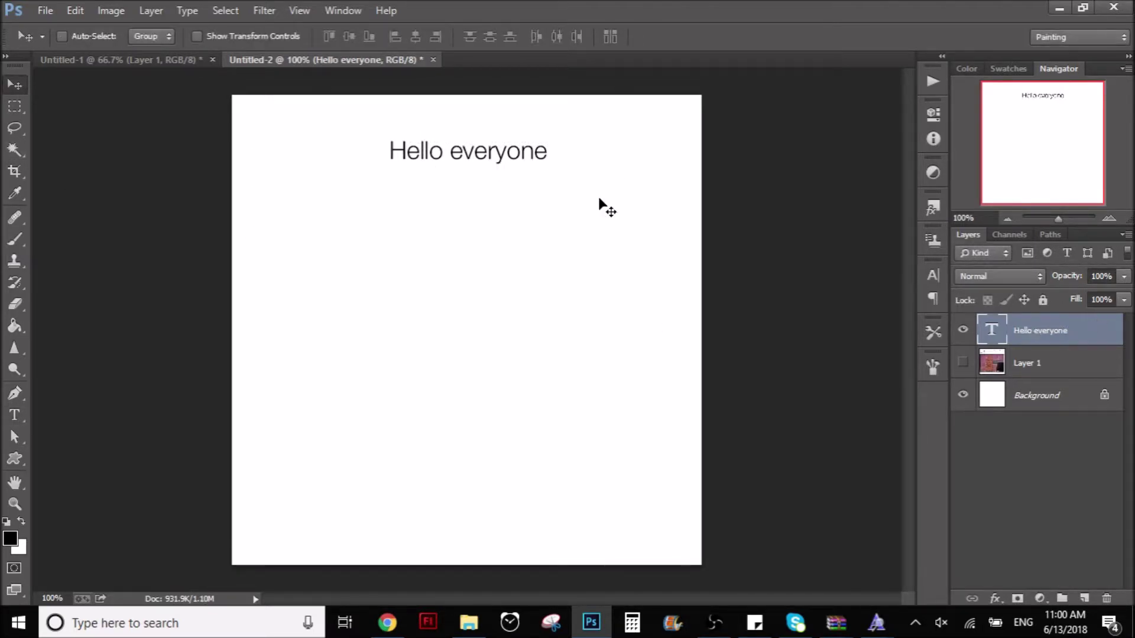
pyautogui.press('Delete')
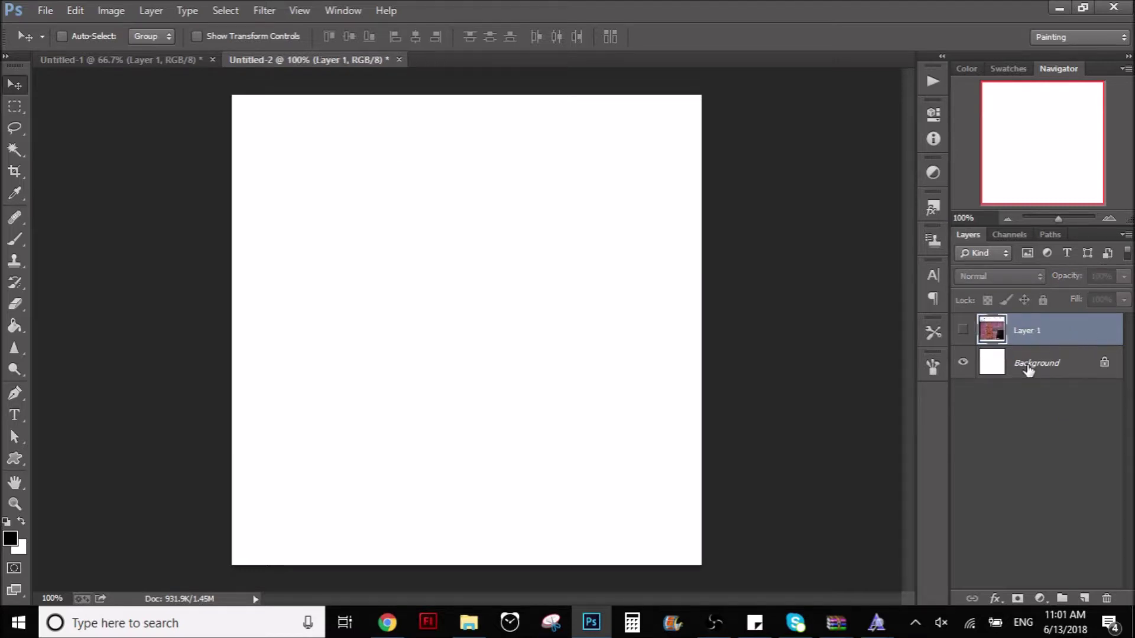
pyautogui.click(1084, 599)
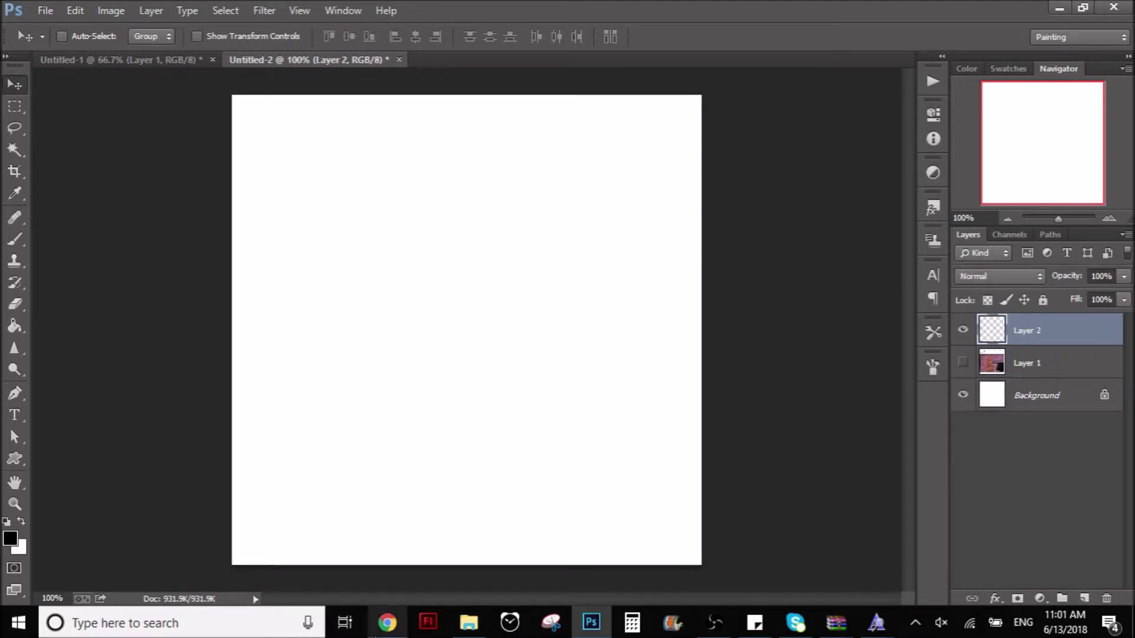
# - Copy the crying SpongeBob image from the 'bob esponja' Google Images results and return to Photoshop
pyautogui.click(388, 623)
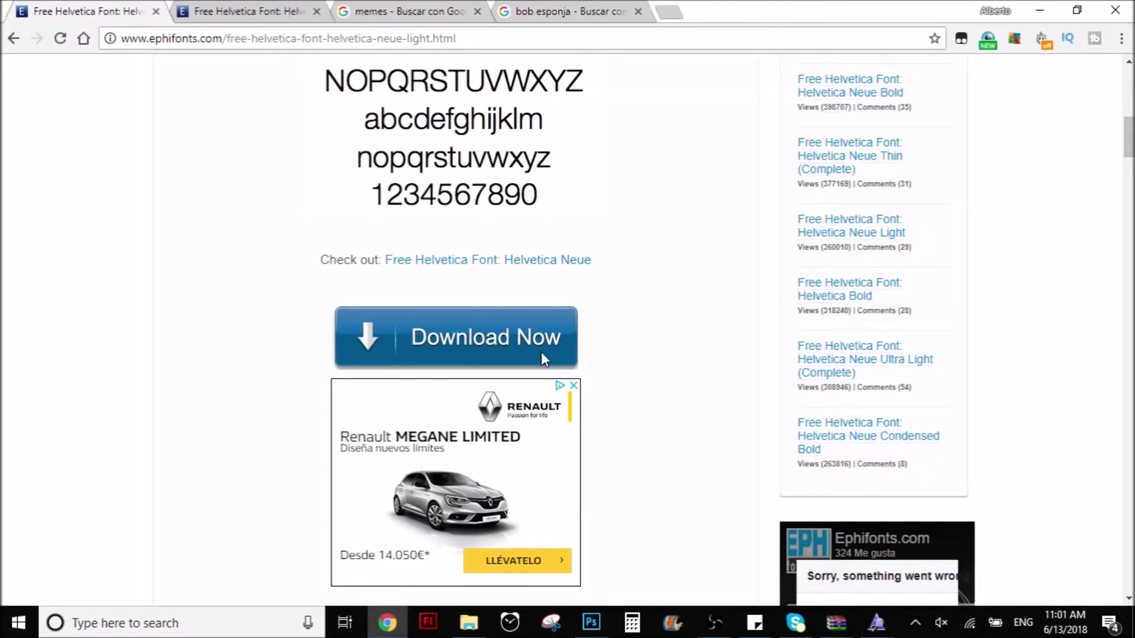
pyautogui.hotkey('ctrl', '4')
pyautogui.press('Escape')
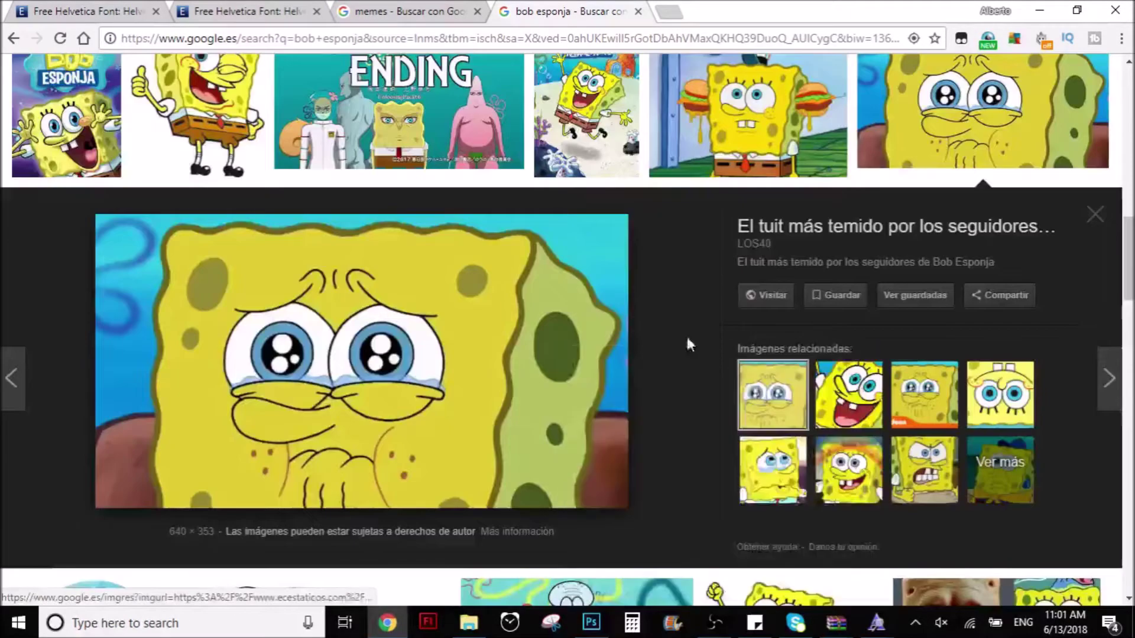
pyautogui.rightClick(560, 343)
pyautogui.click(632, 515)
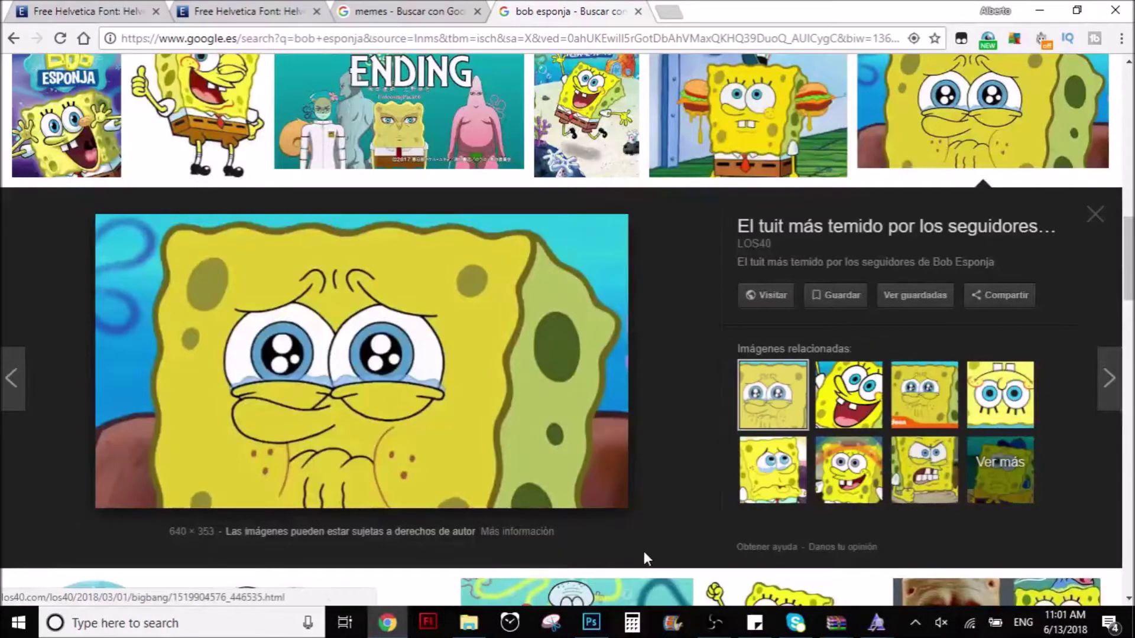
pyautogui.click(591, 623)
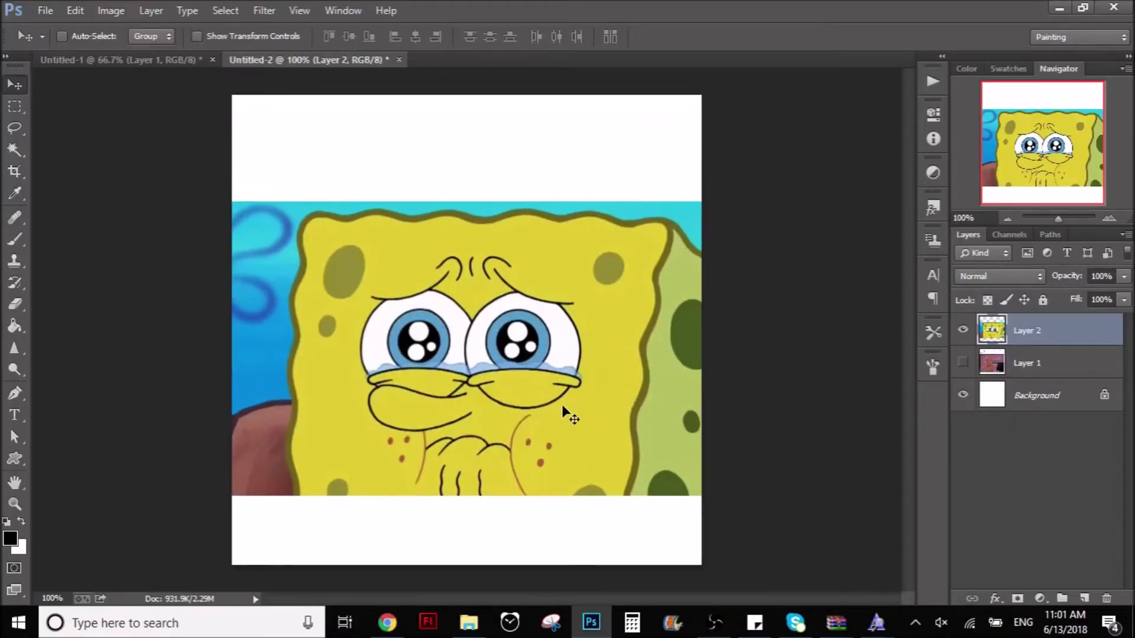
# - Free-transform the SpongeBob layer down to about 80% and apply it
pyautogui.hotkey('ctrl', 't')
pyautogui.moveTo(762, 498); pyautogui.dragTo(681, 472)
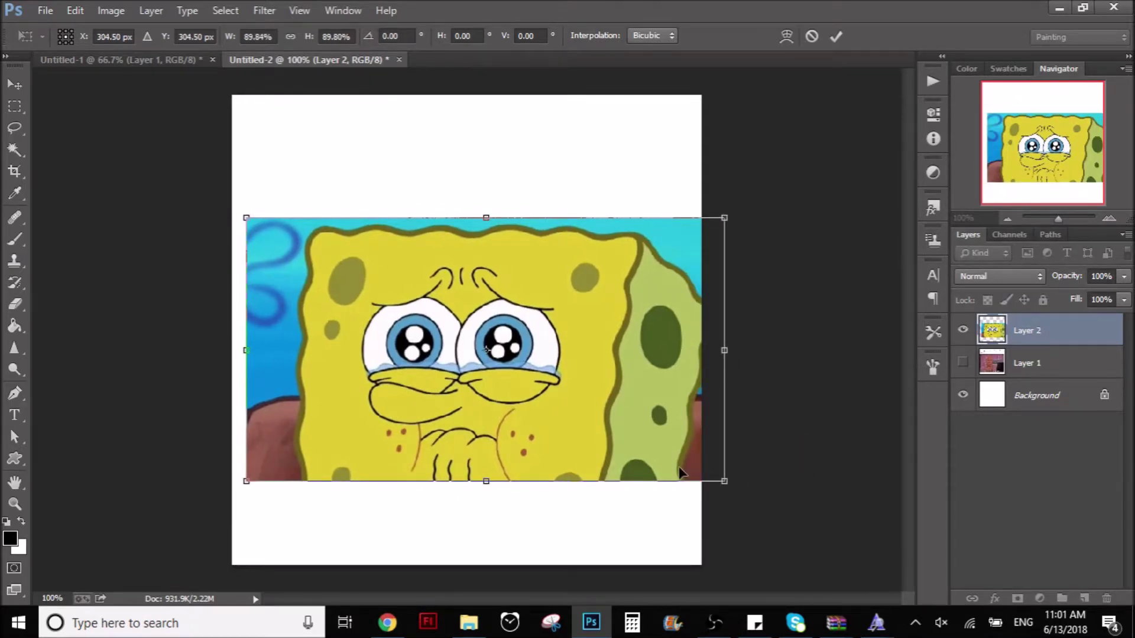
pyautogui.moveTo(680, 471); pyautogui.dragTo(639, 458)
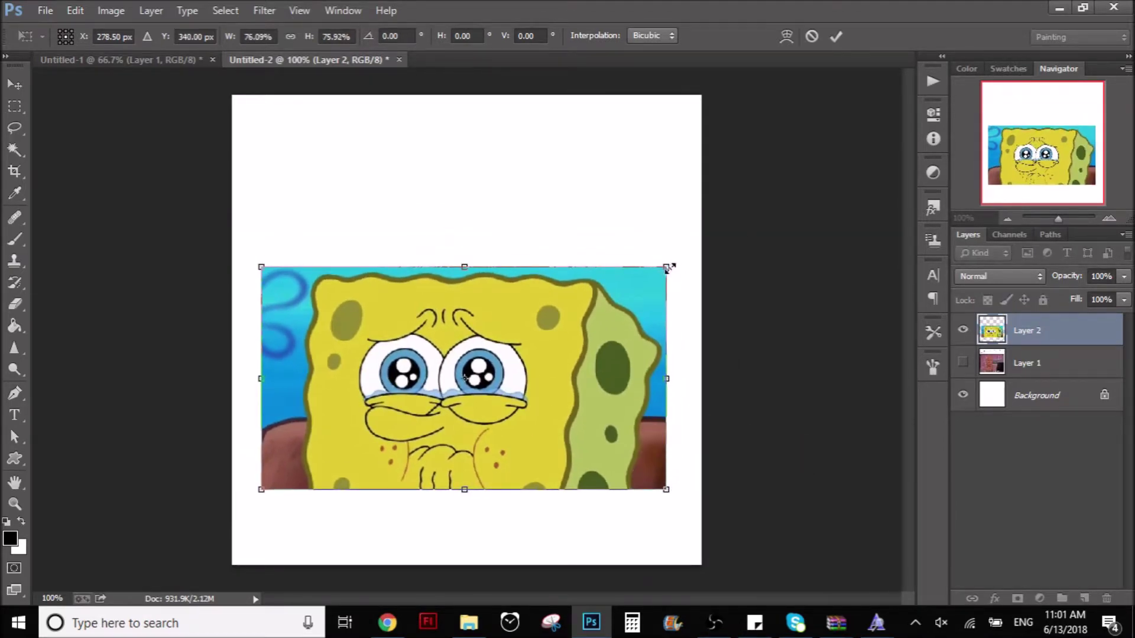
pyautogui.moveTo(667, 267); pyautogui.dragTo(650, 341)
pyautogui.press('Return')
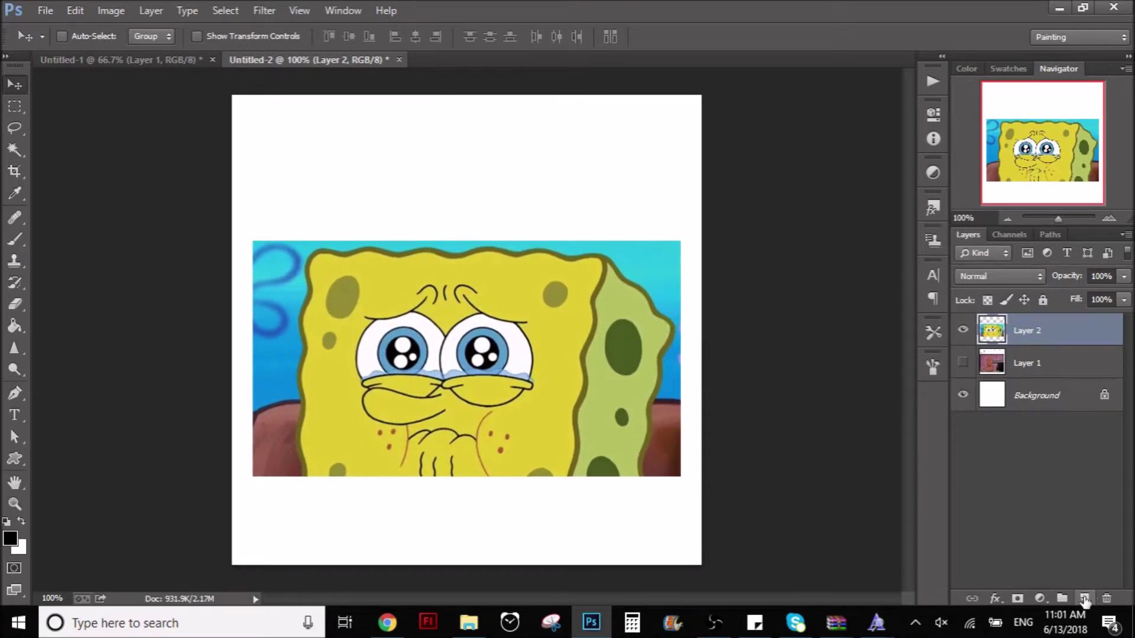
# - On a new Layer 3, add a 36 pt caption box reading 'When someone eats your pizza'
pyautogui.click(1085, 599)
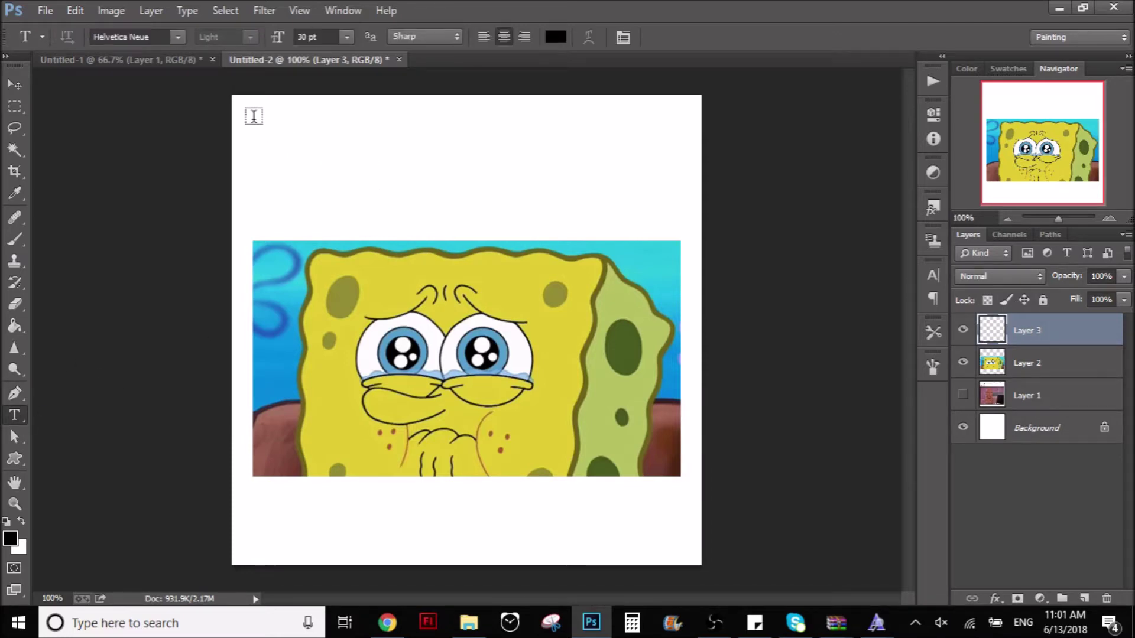
pyautogui.moveTo(253, 116); pyautogui.dragTo(680, 225)
pyautogui.click(347, 37)
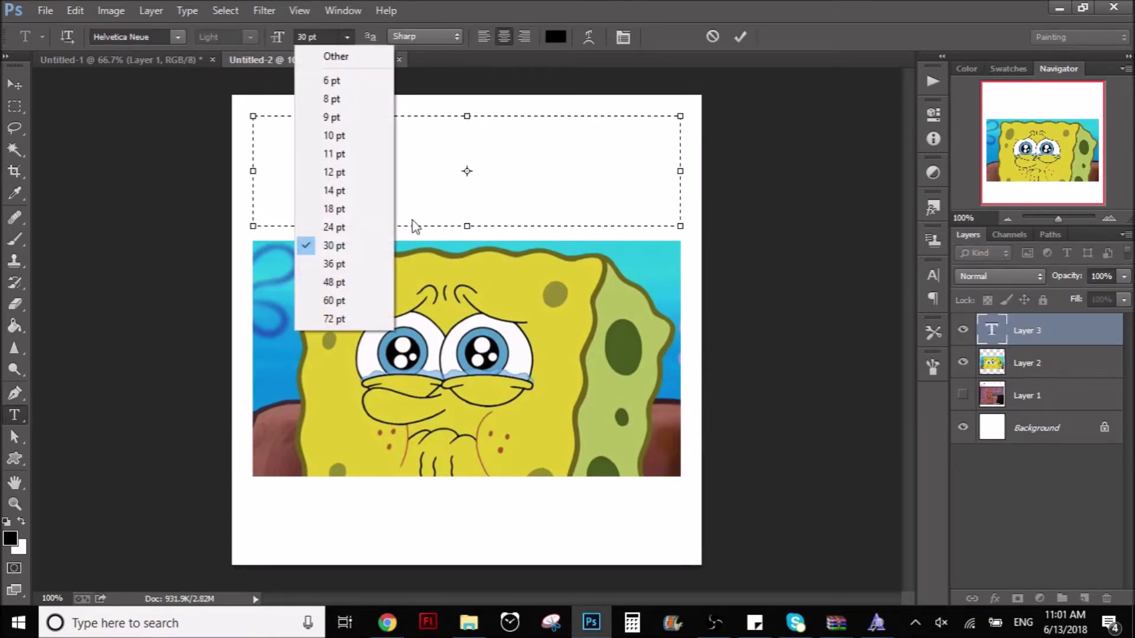
pyautogui.click(322, 262)
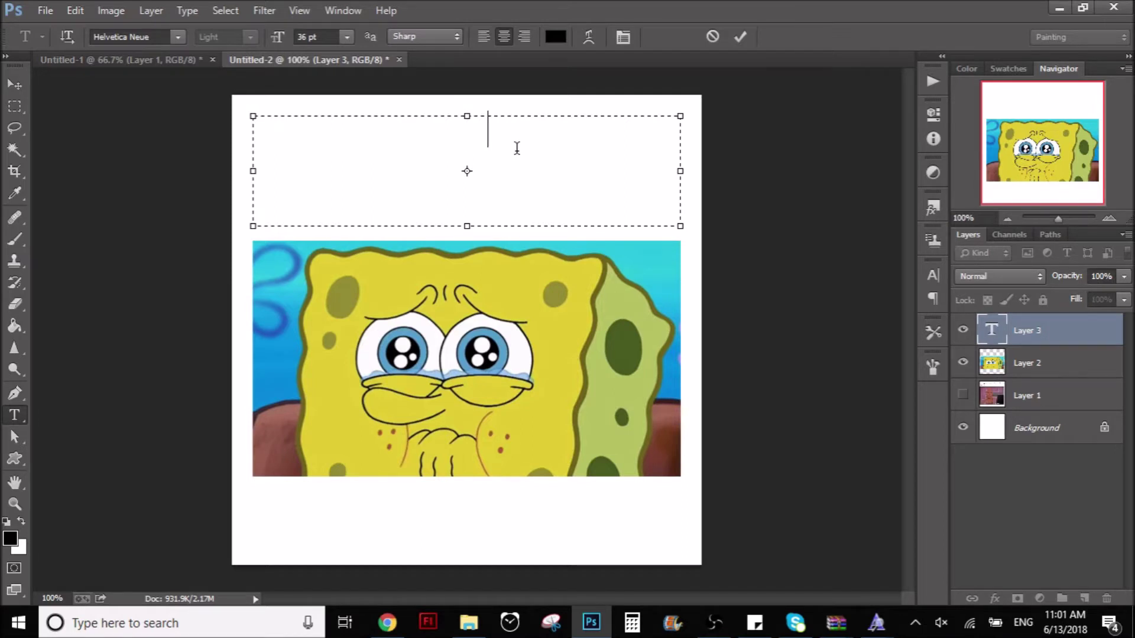
pyautogui.write('When someone ')
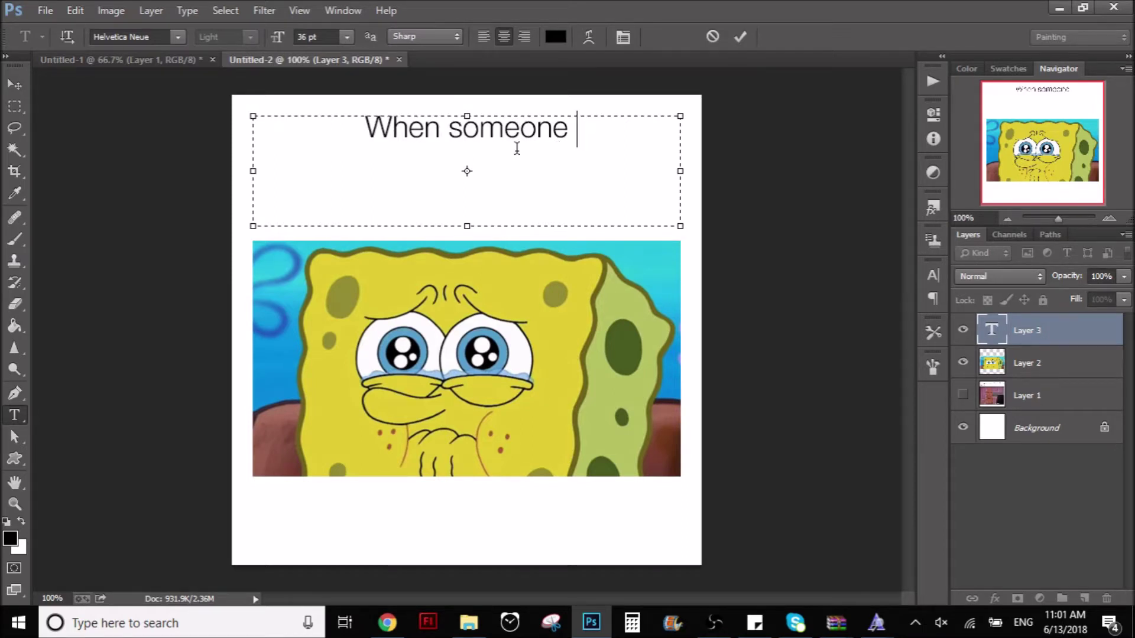
pyautogui.write('eats y')
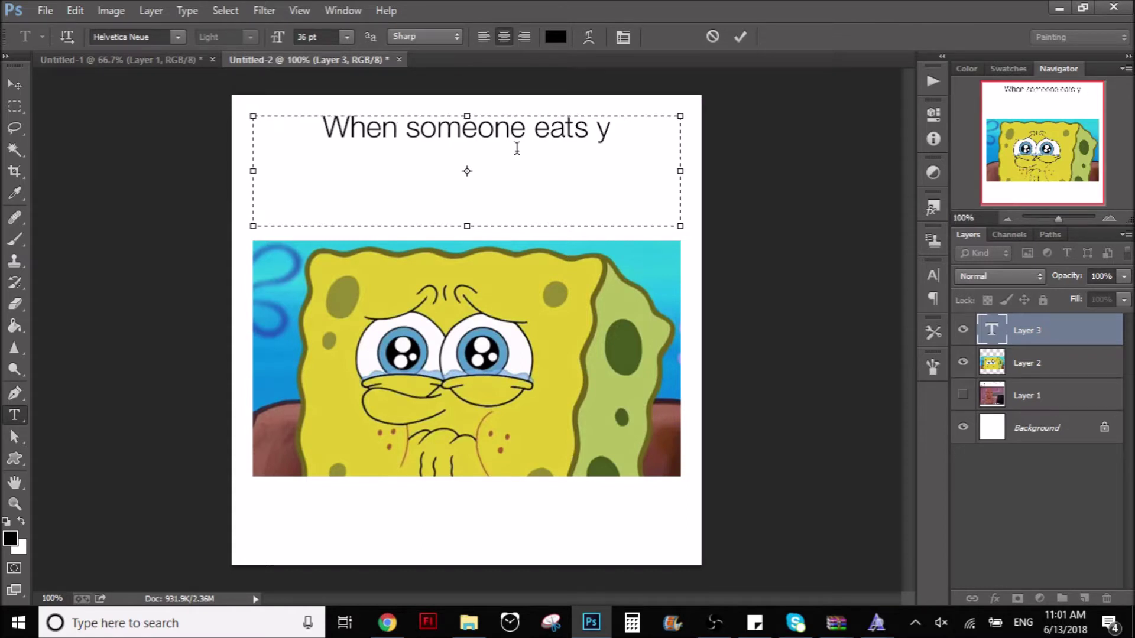
pyautogui.write('our pizza')
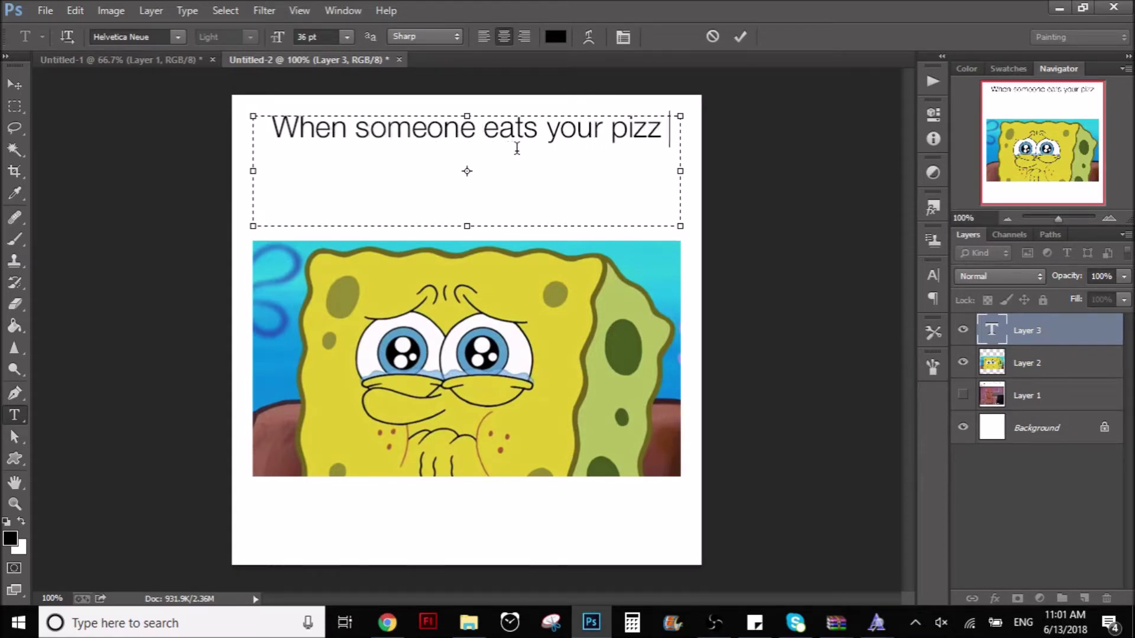
# - Commit the 'When someone eats your pizza' caption and move it down, centred just above SpongeBob
pyautogui.click(1073, 338)
pyautogui.press('v')
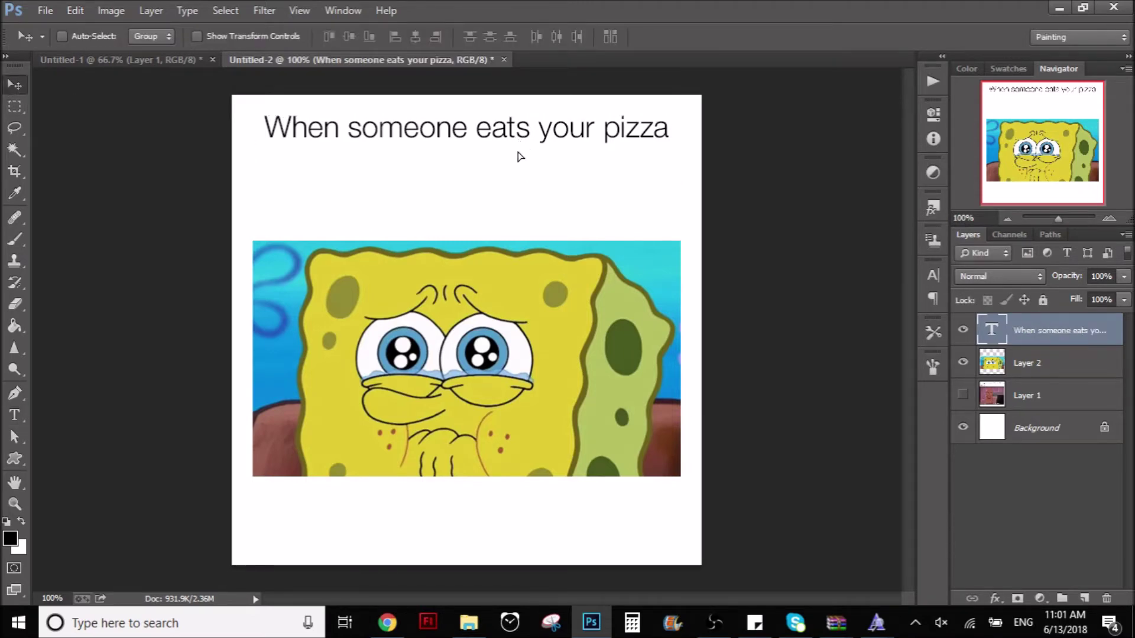
pyautogui.moveTo(520, 147); pyautogui.dragTo(520, 190)
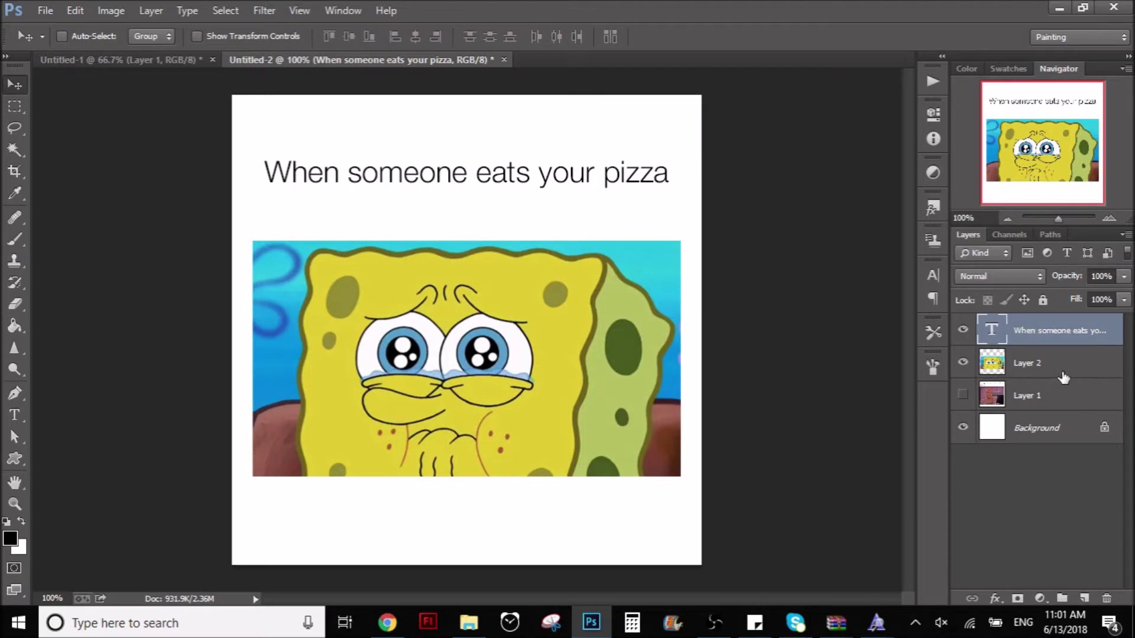